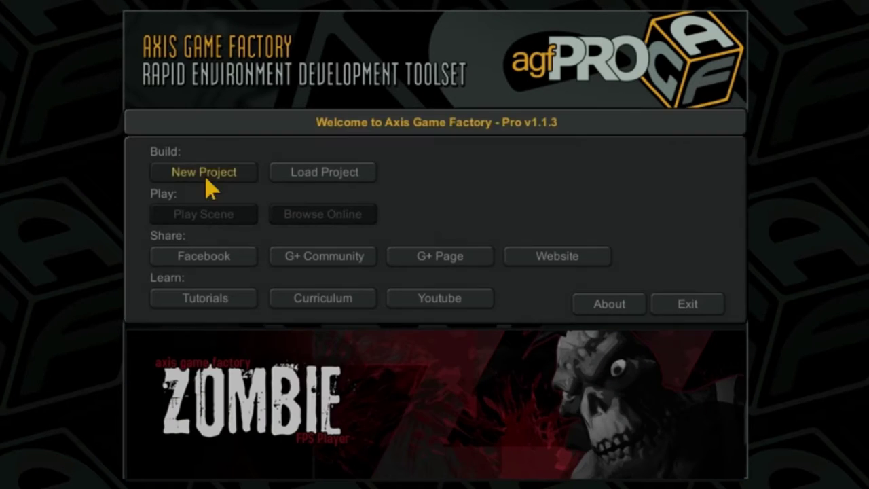
- Create a new project named Demo_Zombies in the default projects folder
{"action": "left_click", "coordinate": [206, 178]}
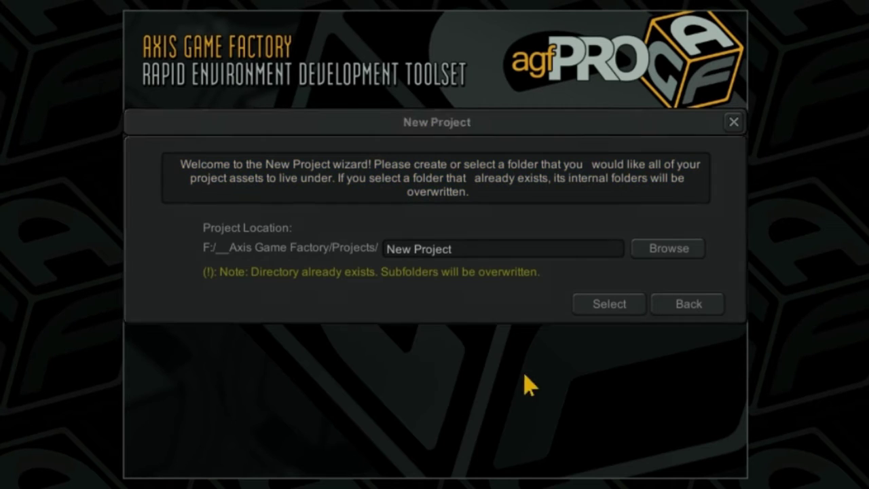
{"action": "left_click", "coordinate": [473, 250]}
{"action": "left_click_drag", "start_coordinate": [473, 250], "coordinate": [331, 246]}
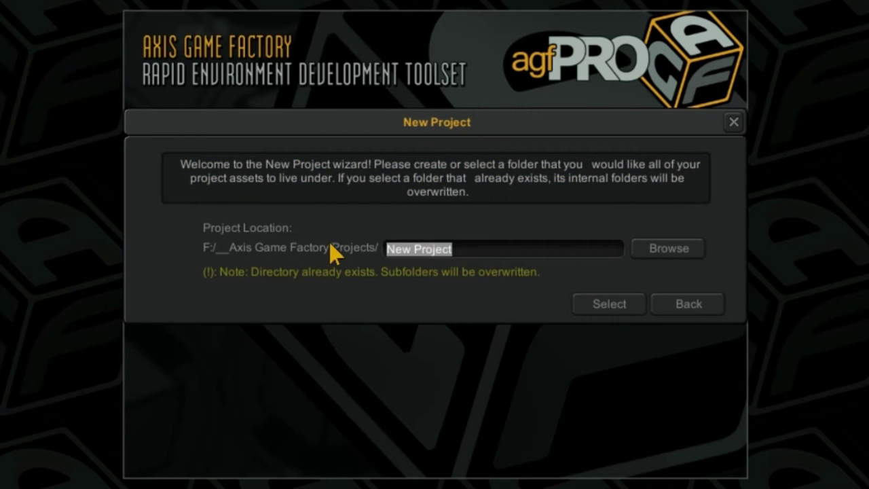
{"action": "type", "text": "Demo_"}
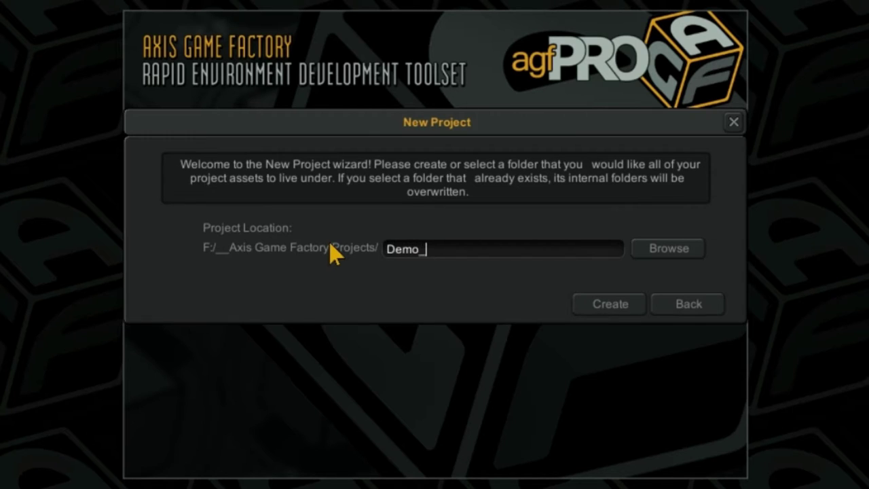
{"action": "type", "text": "Zombies"}
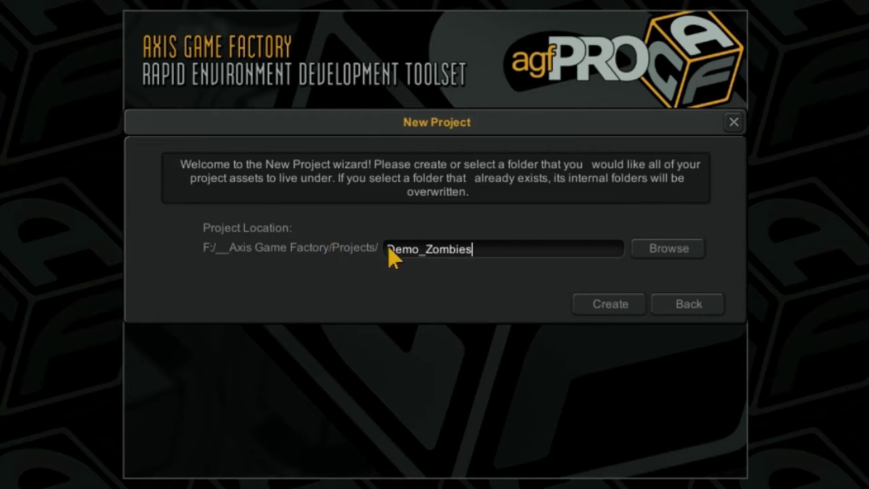
{"action": "left_click", "coordinate": [601, 306]}
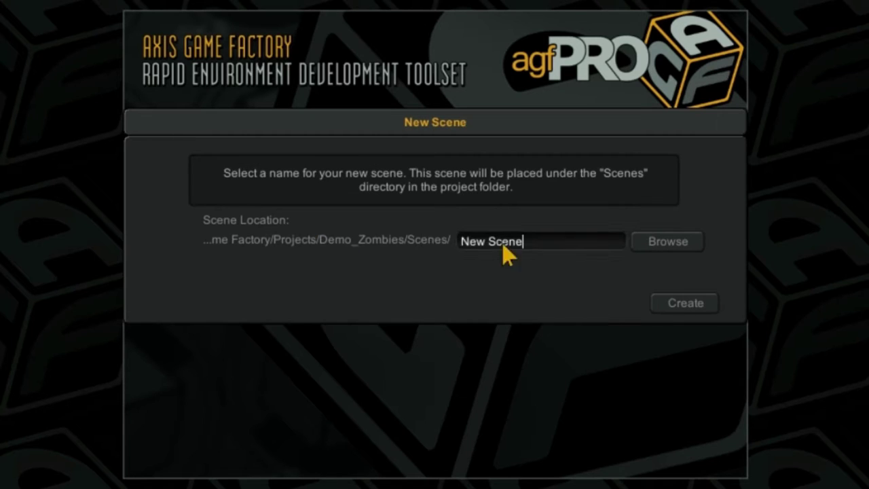
- Create a scene named Scene_01 and initialize it with the Greybox theme preset
{"action": "left_click_drag", "start_coordinate": [511, 246], "coordinate": [448, 248]}
{"action": "type", "text": "Scene_01"}
{"action": "left_click", "coordinate": [682, 303]}
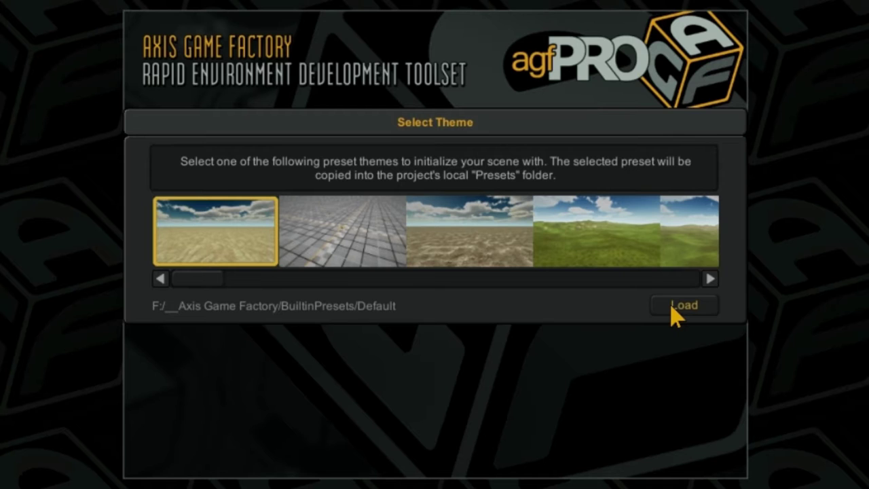
{"action": "left_click", "coordinate": [329, 236]}
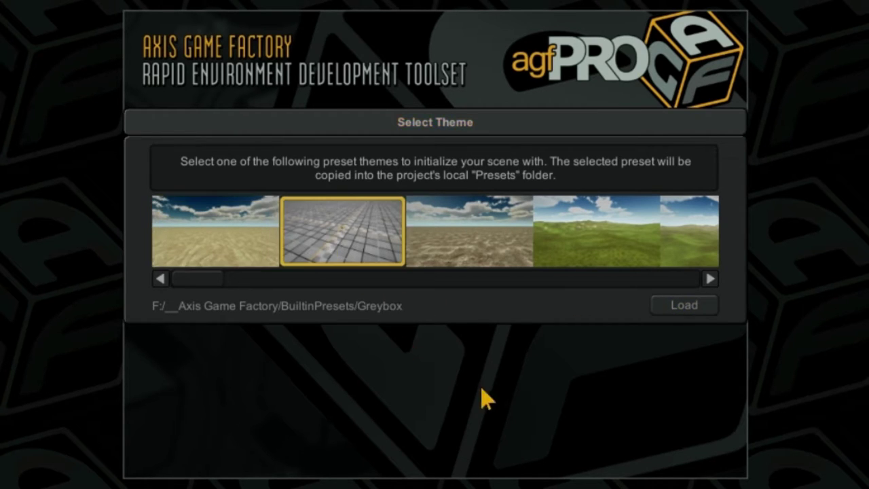
{"action": "left_click", "coordinate": [684, 307]}
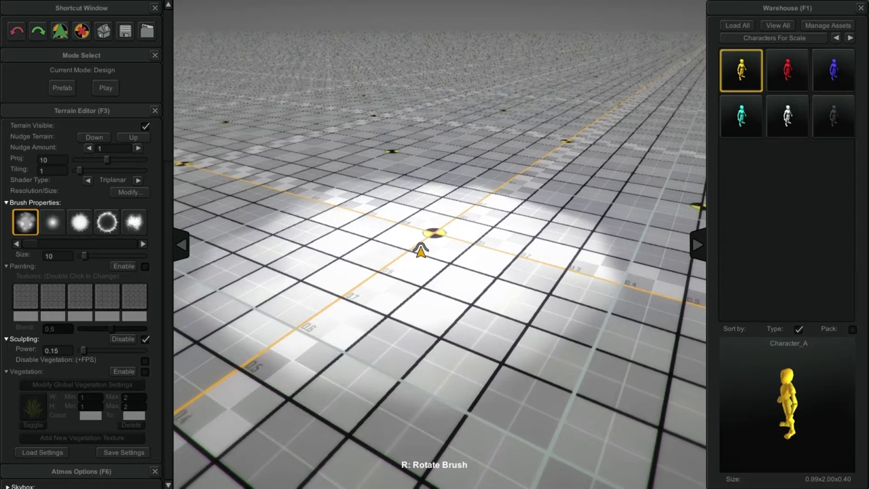
- Open the Grid Editor and expand its main axes, guidelines, subdivisions and snap settings
{"action": "key", "text": "space"}
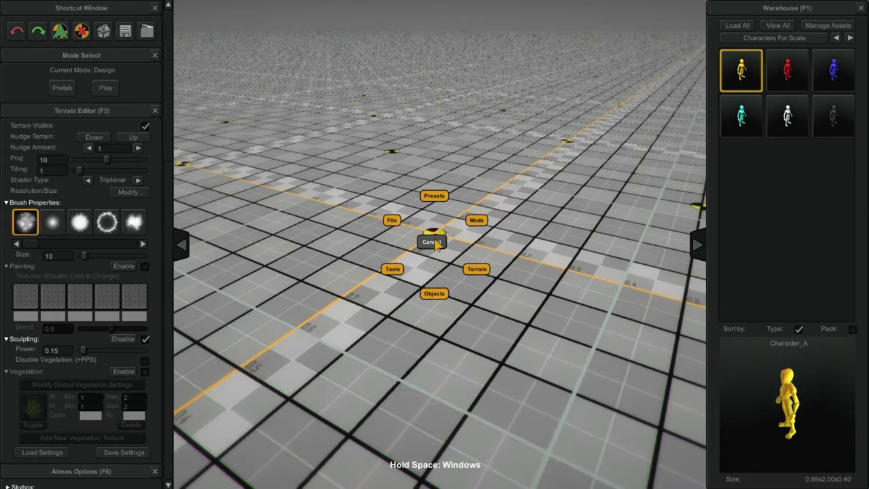
{"action": "key", "text": "space"}
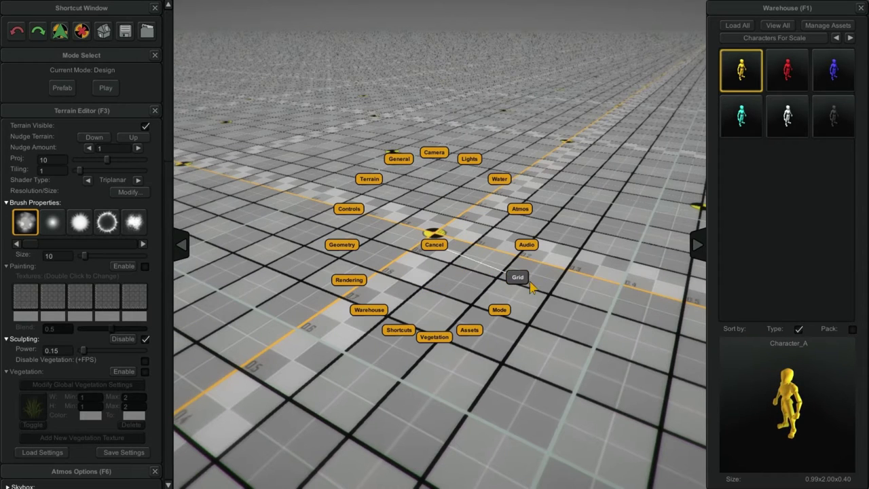
{"action": "left_click", "coordinate": [520, 278]}
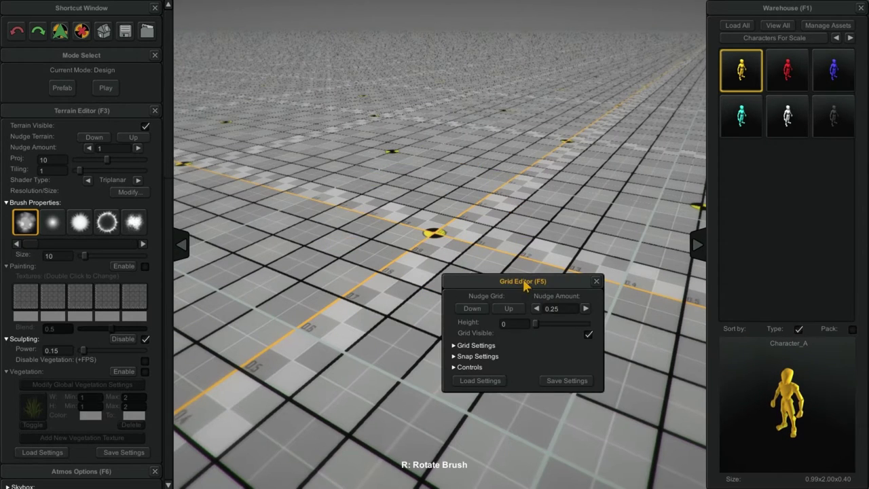
{"action": "left_click_drag", "start_coordinate": [525, 285], "coordinate": [330, 127]}
{"action": "left_click", "coordinate": [297, 187]}
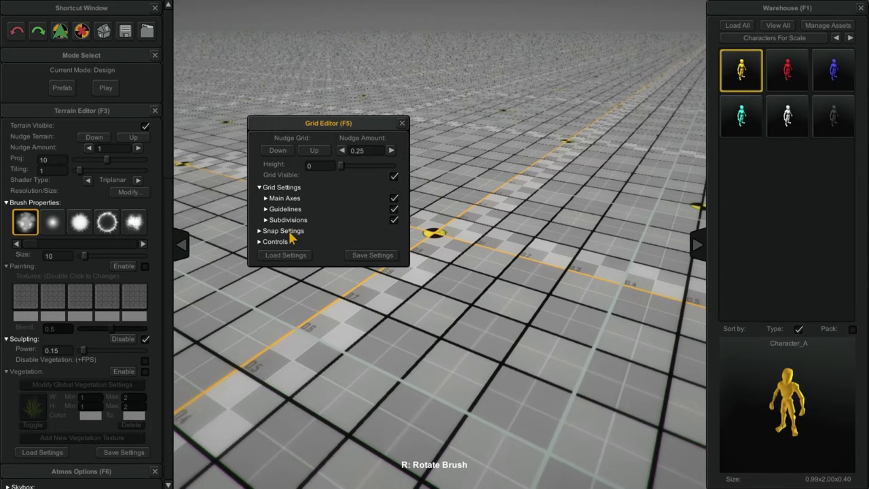
{"action": "left_click", "coordinate": [289, 232]}
{"action": "left_click", "coordinate": [289, 220]}
{"action": "left_click", "coordinate": [287, 210]}
{"action": "left_click", "coordinate": [285, 198]}
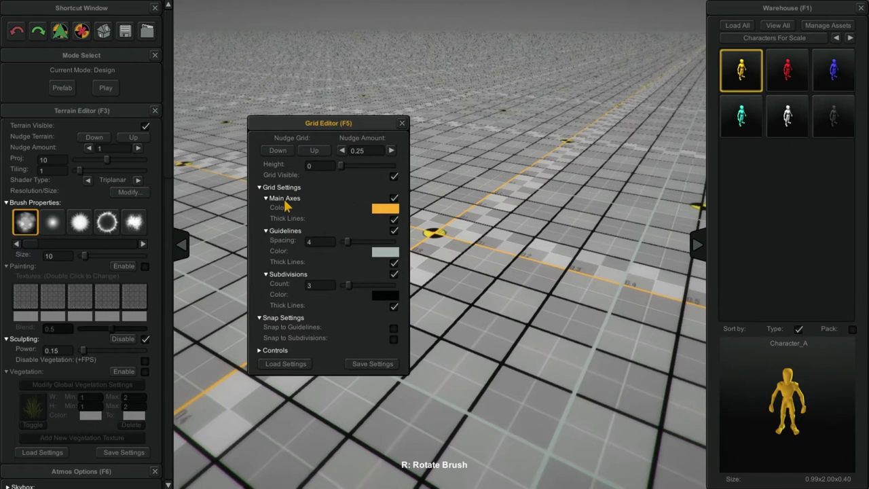
- Set the grid's guideline spacing to 10 and its subdivision count to 1, and close the Grid Editor
{"action": "left_click", "coordinate": [304, 244]}
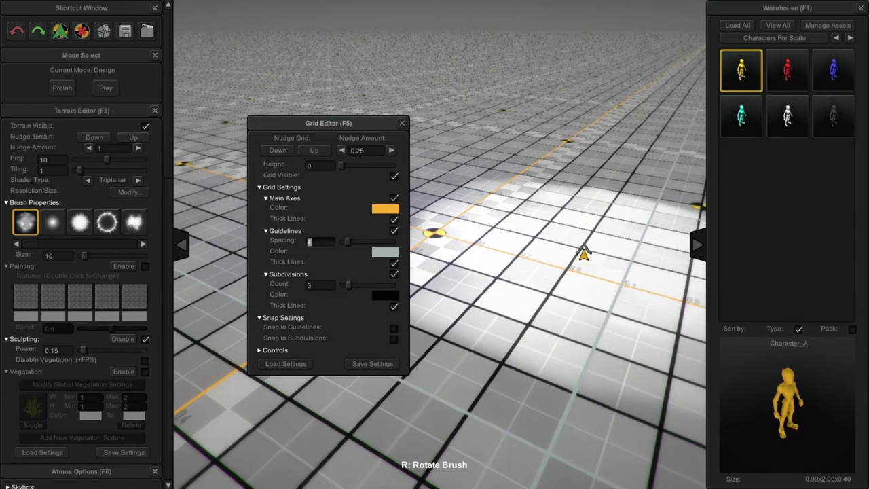
{"action": "type", "text": "10"}
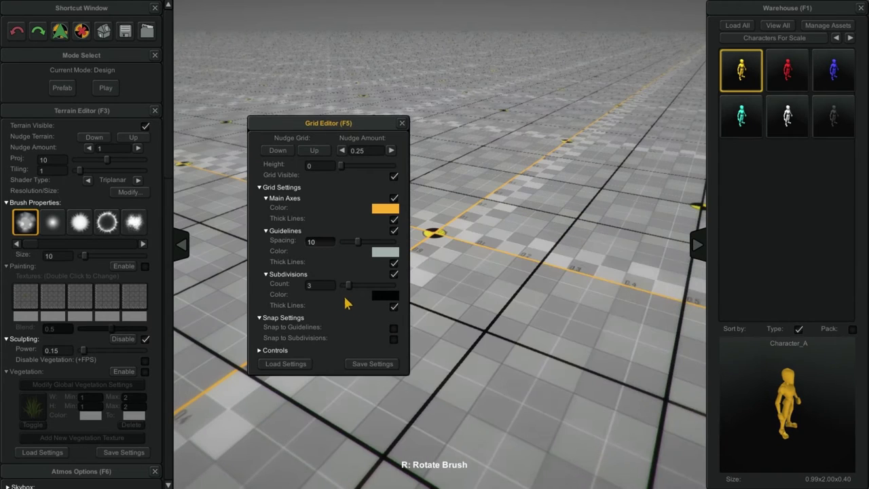
{"action": "left_click", "coordinate": [299, 285]}
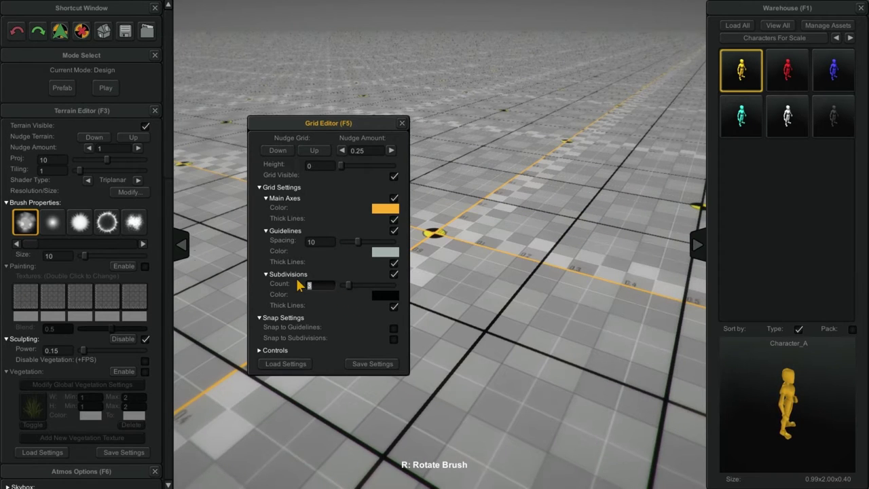
{"action": "type", "text": "1"}
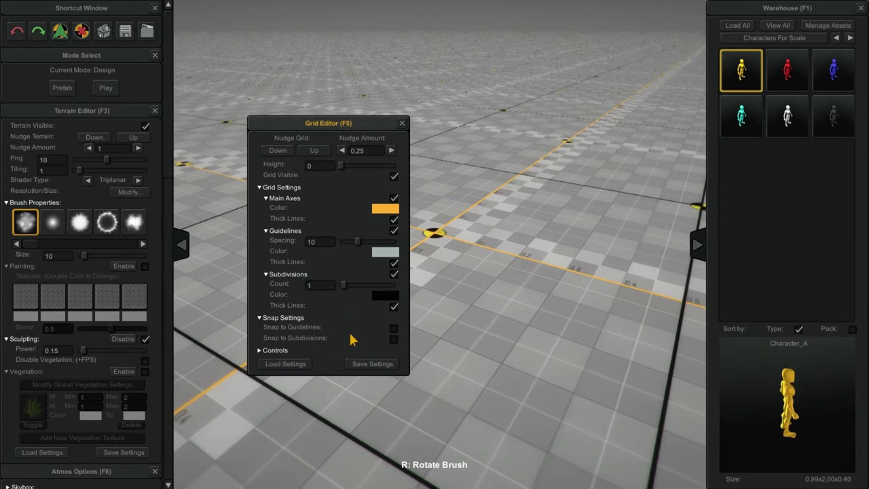
{"action": "left_click", "coordinate": [402, 124]}
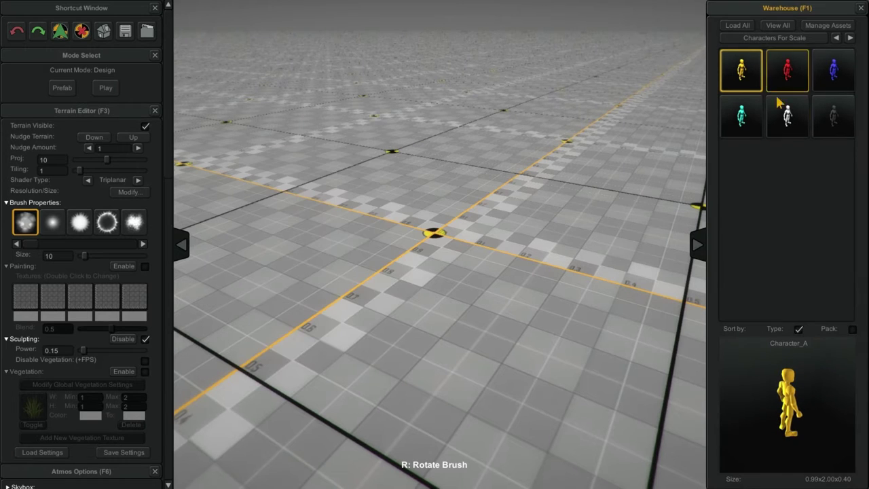
- Load the Building_Assets_01 pack from the warehouse assets in the Asset Manager and close the manager
{"action": "left_click", "coordinate": [825, 27]}
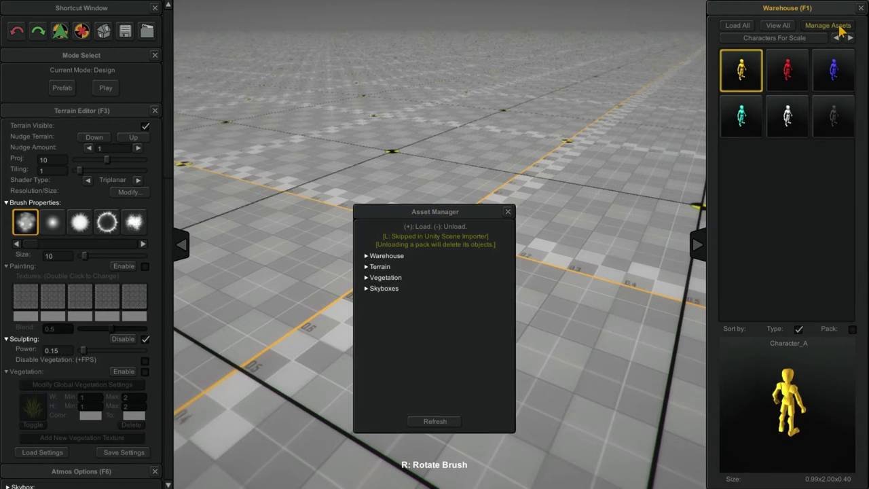
{"action": "left_click", "coordinate": [841, 27]}
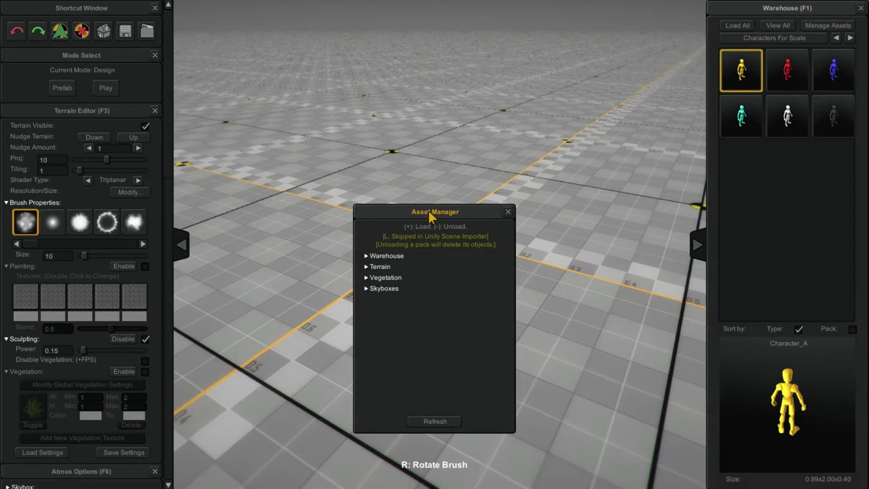
{"action": "left_click_drag", "start_coordinate": [429, 216], "coordinate": [424, 120]}
{"action": "left_click", "coordinate": [382, 160]}
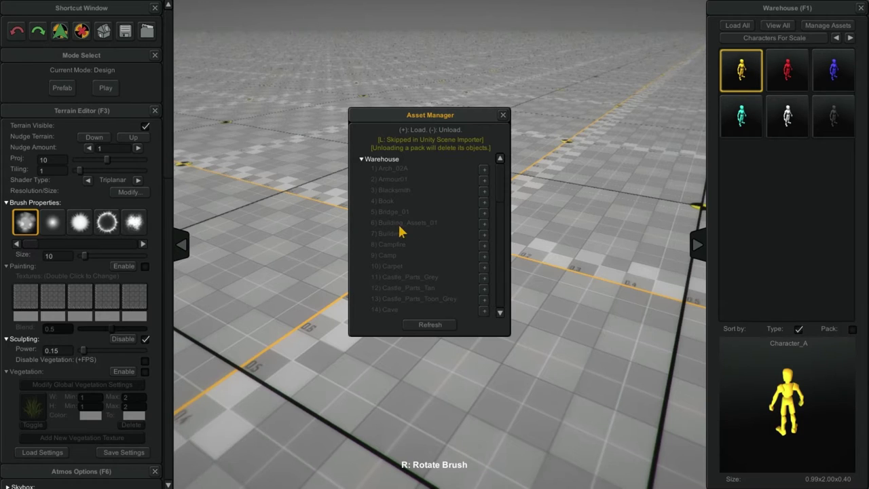
{"action": "left_click", "coordinate": [485, 224]}
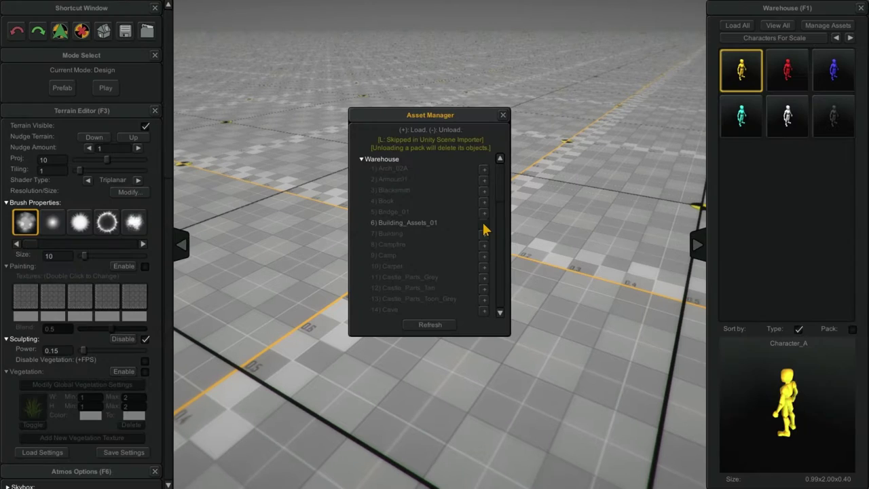
{"action": "left_click", "coordinate": [504, 115]}
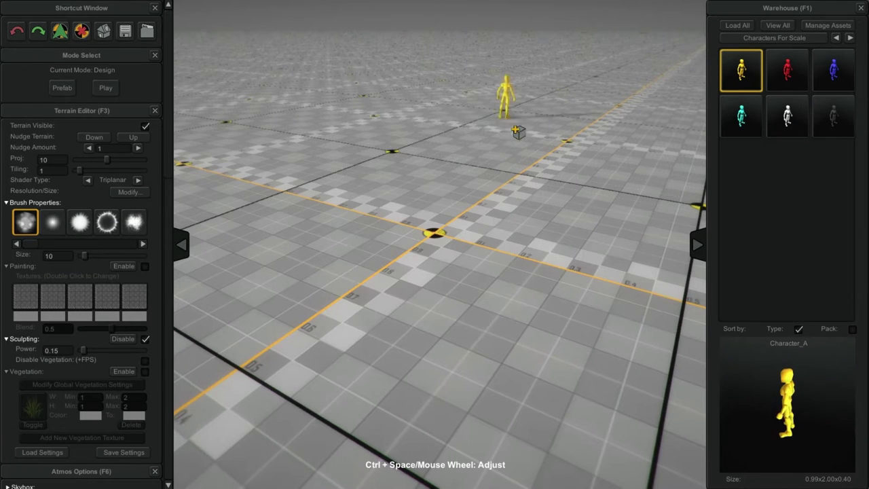
- Switch the warehouse from Characters For Scale to the Building_Assets_01 pack
{"action": "mouse_move", "coordinate": [519, 133]}
{"action": "right_mouse_down", "text": "alt"}
{"action": "mouse_move", "coordinate": [533, 261]}
{"action": "mouse_move", "coordinate": [553, 281]}
{"action": "mouse_move", "coordinate": [563, 344]}
{"action": "right_mouse_up", "text": "alt"}
{"action": "middle_click_drag", "start_coordinate": [563, 344], "coordinate": [548, 258], "text": "alt"}
{"action": "right_click_drag", "start_coordinate": [523, 277], "coordinate": [505, 282], "text": "alt"}
{"action": "middle_click_drag", "start_coordinate": [505, 281], "coordinate": [517, 289], "text": "alt"}
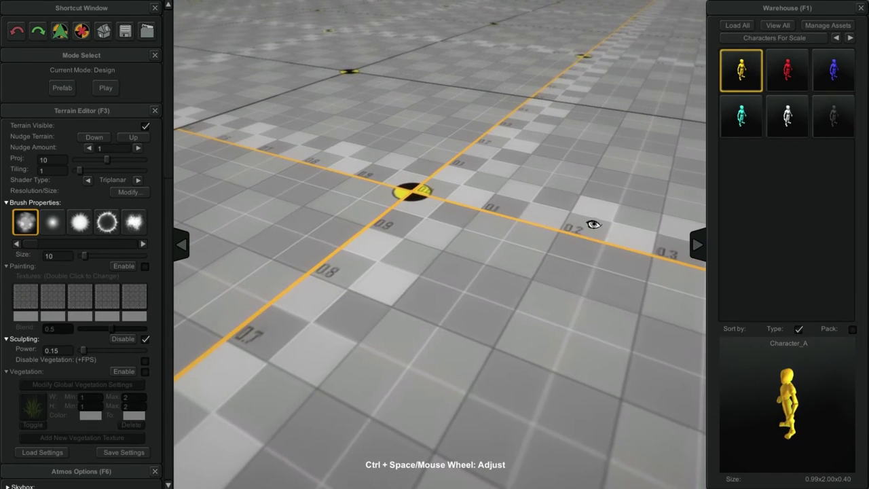
{"action": "right_click_drag", "start_coordinate": [573, 288], "coordinate": [448, 286], "text": "alt"}
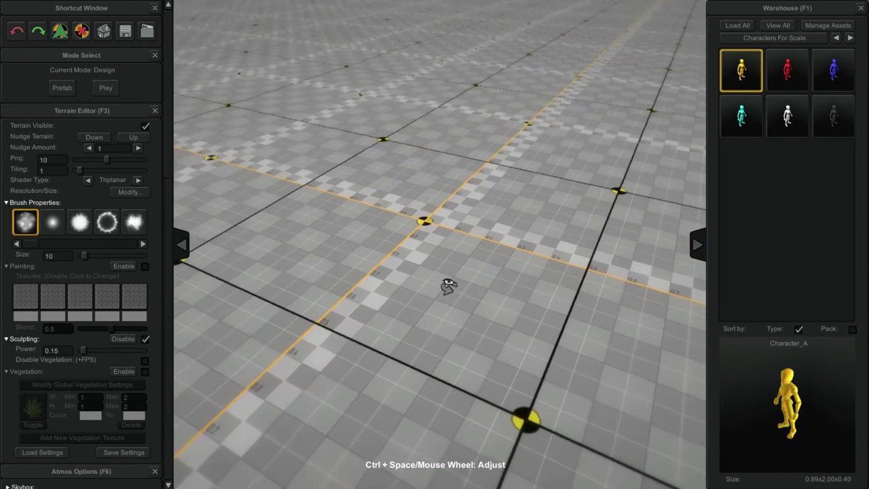
{"action": "left_click_drag", "start_coordinate": [449, 286], "coordinate": [438, 282], "text": "alt"}
{"action": "right_click_drag", "start_coordinate": [438, 284], "coordinate": [541, 260]}
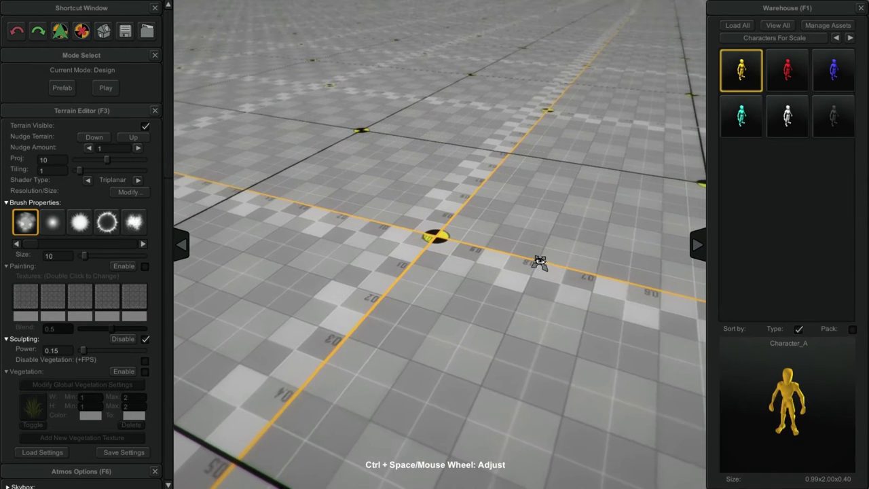
{"action": "left_click", "coordinate": [803, 40]}
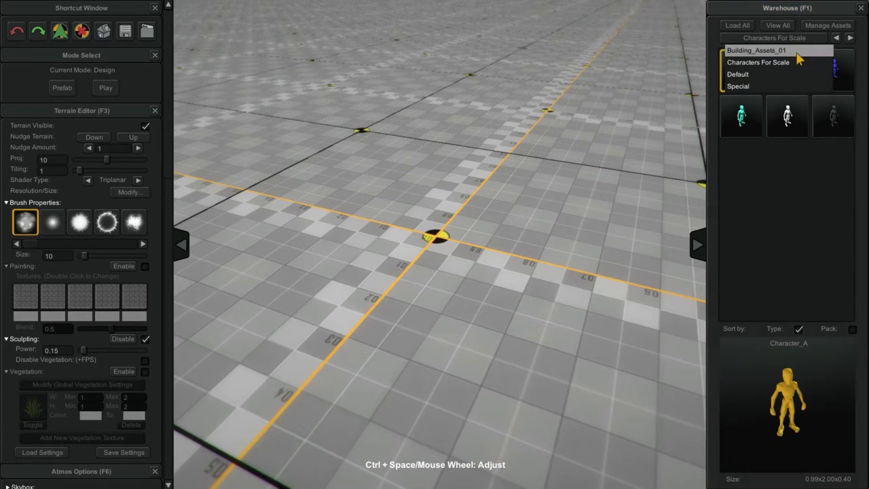
{"action": "left_click", "coordinate": [799, 51]}
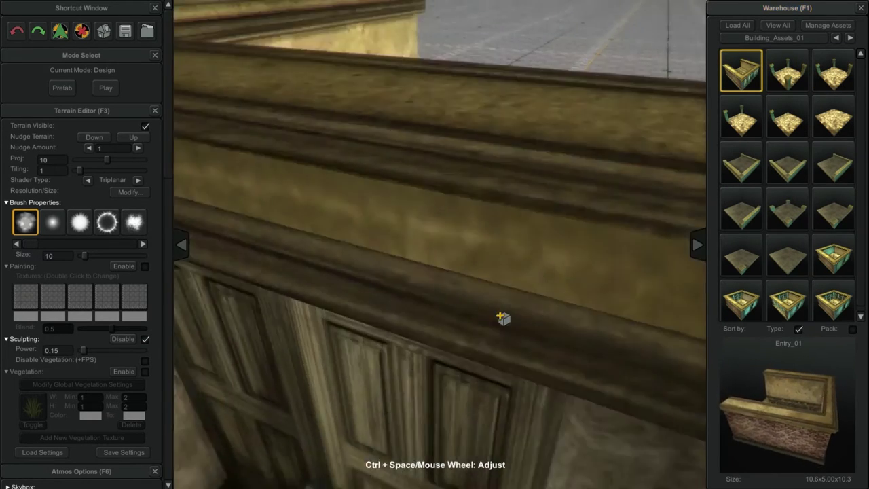
- Examine the Entry_01 building piece against the scene's grid from several angles and distances
{"action": "scroll", "coordinate": [484, 252], "scroll_direction": "down", "scroll_amount": 4}
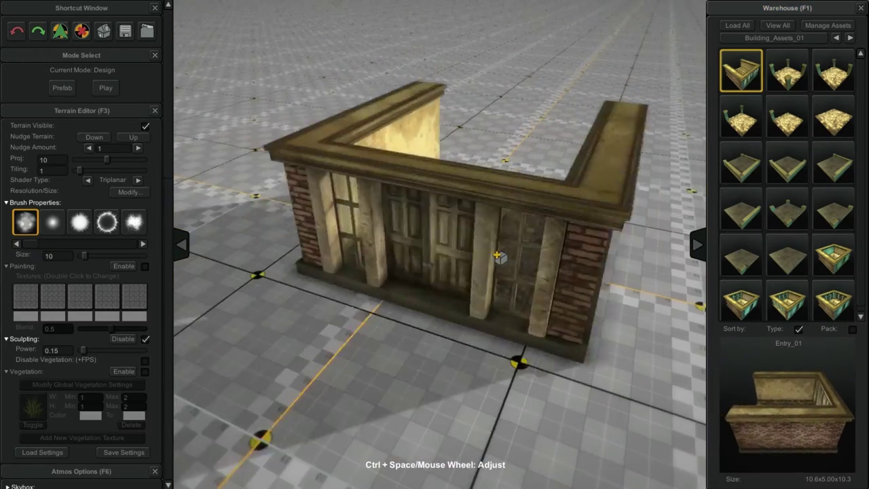
{"action": "right_click_drag", "start_coordinate": [499, 256], "coordinate": [505, 283], "text": "alt"}
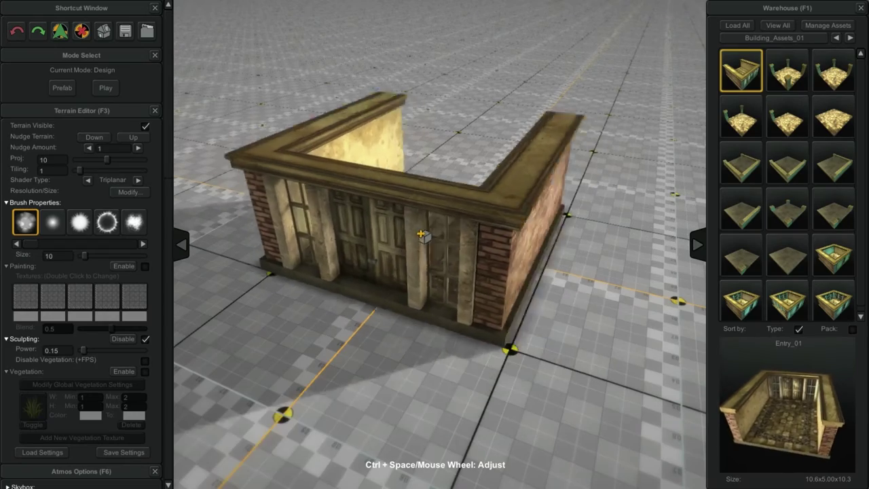
{"action": "right_click_drag", "start_coordinate": [454, 266], "coordinate": [498, 276]}
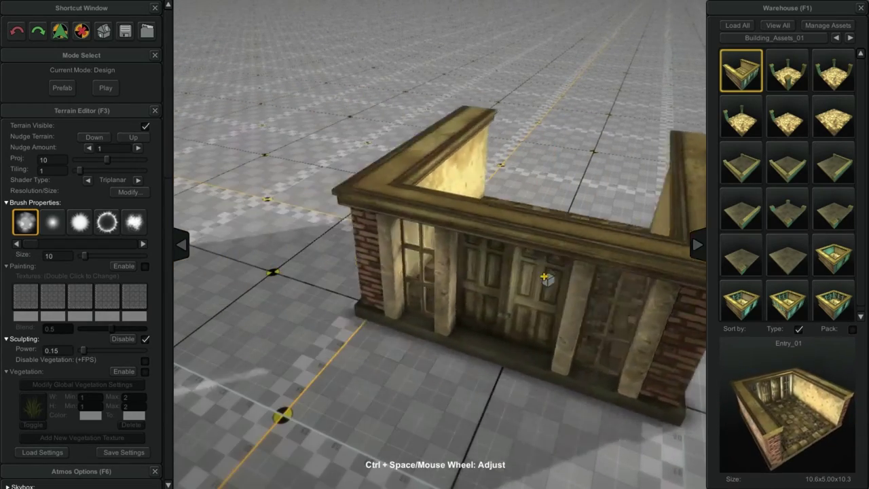
{"action": "scroll", "coordinate": [427, 291], "scroll_direction": "down", "scroll_amount": 4}
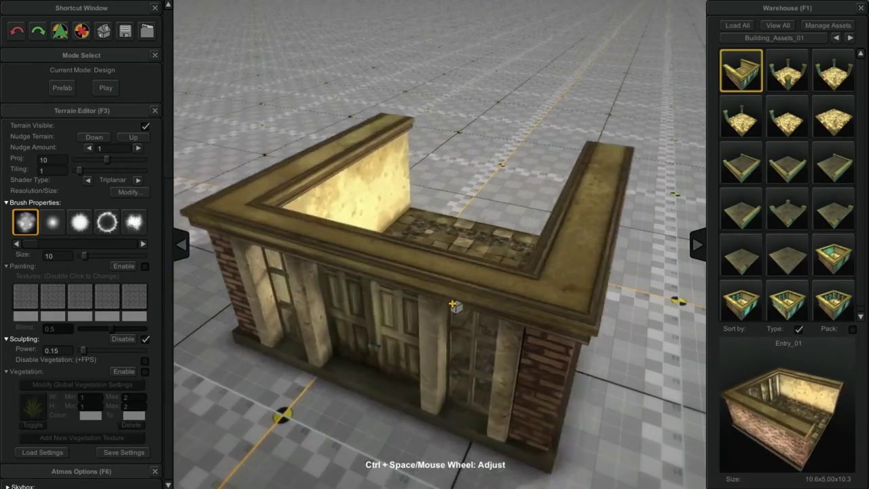
{"action": "scroll", "coordinate": [452, 239], "scroll_direction": "down", "scroll_amount": 4}
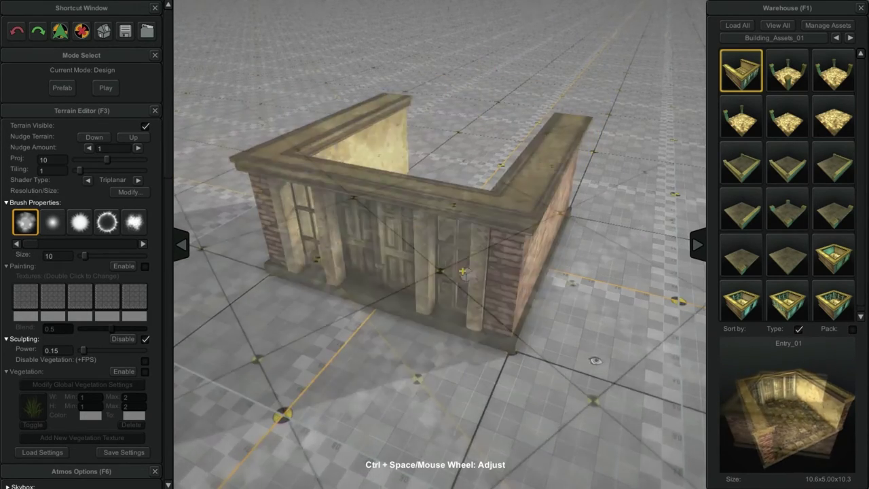
{"action": "right_click_drag", "start_coordinate": [452, 272], "coordinate": [404, 238]}
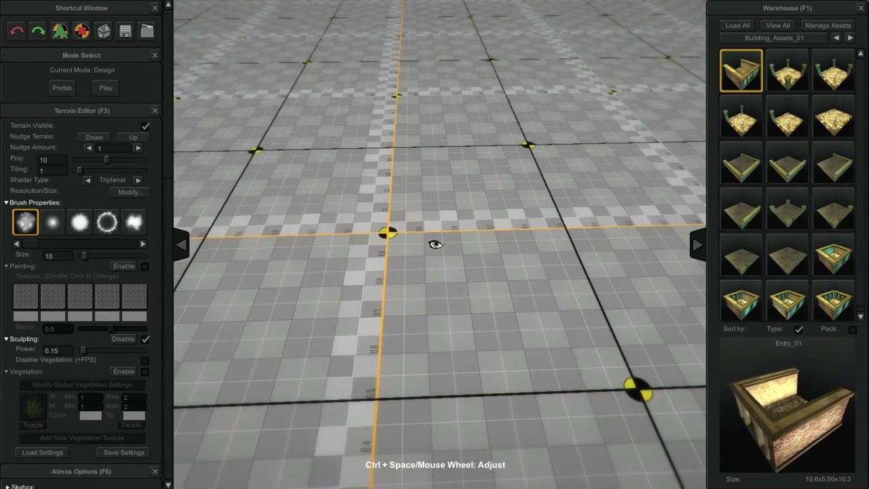
{"action": "right_click_drag", "start_coordinate": [368, 216], "coordinate": [435, 150]}
{"action": "left_click", "coordinate": [103, 31]}
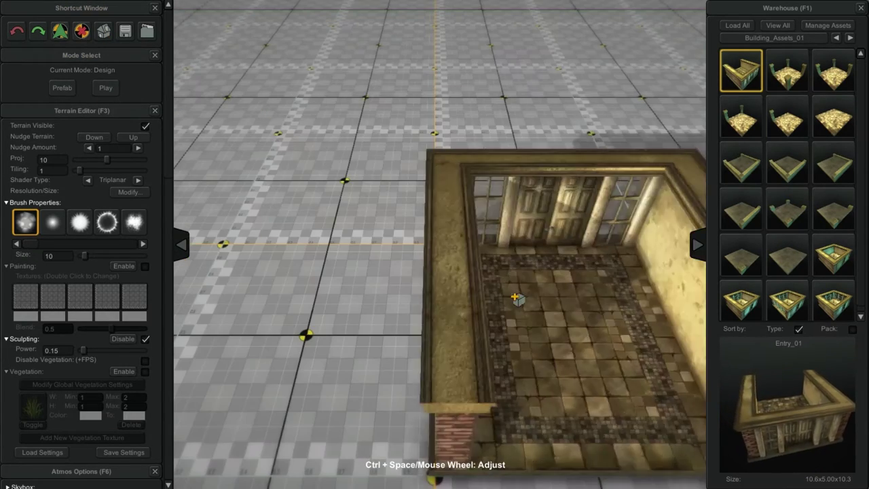
- Place the Entry_01 piece centred on the grid's main axis and show the warehouse again
{"action": "right_click_drag", "start_coordinate": [440, 226], "coordinate": [483, 300]}
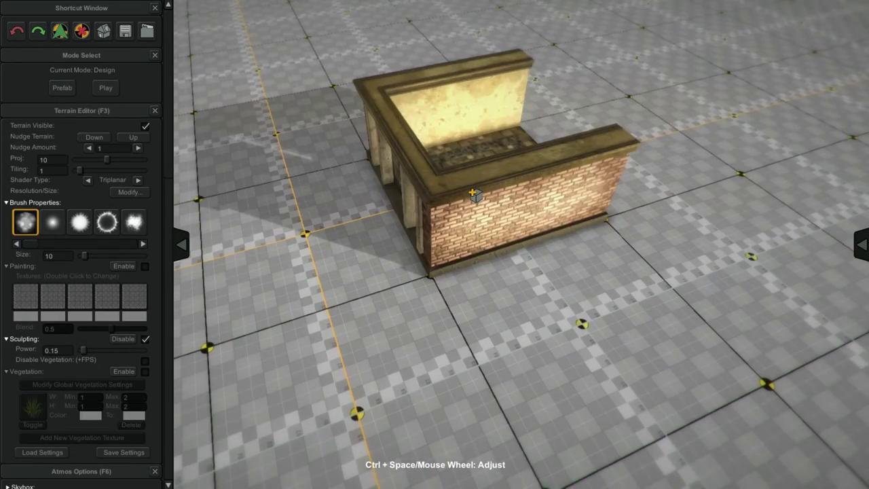
{"action": "left_click", "coordinate": [476, 196]}
{"action": "right_click_drag", "start_coordinate": [617, 287], "coordinate": [474, 242]}
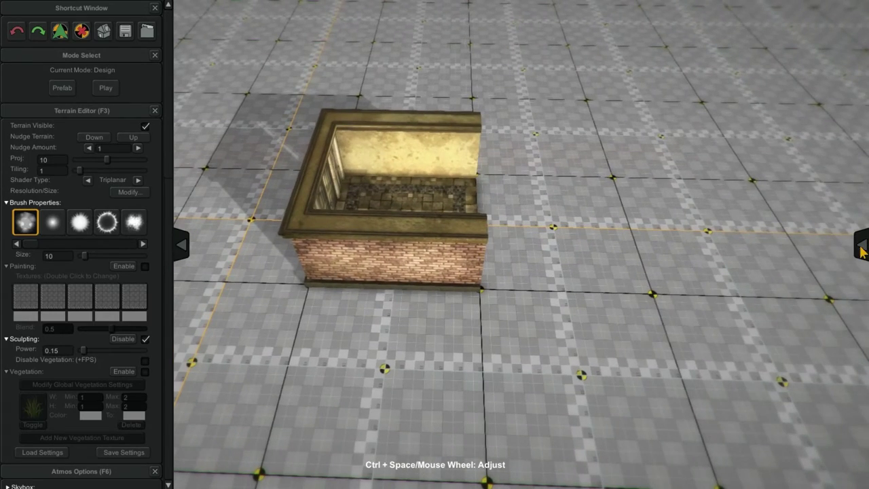
{"action": "left_click", "coordinate": [861, 248]}
{"action": "right_click_drag", "start_coordinate": [660, 226], "coordinate": [524, 196]}
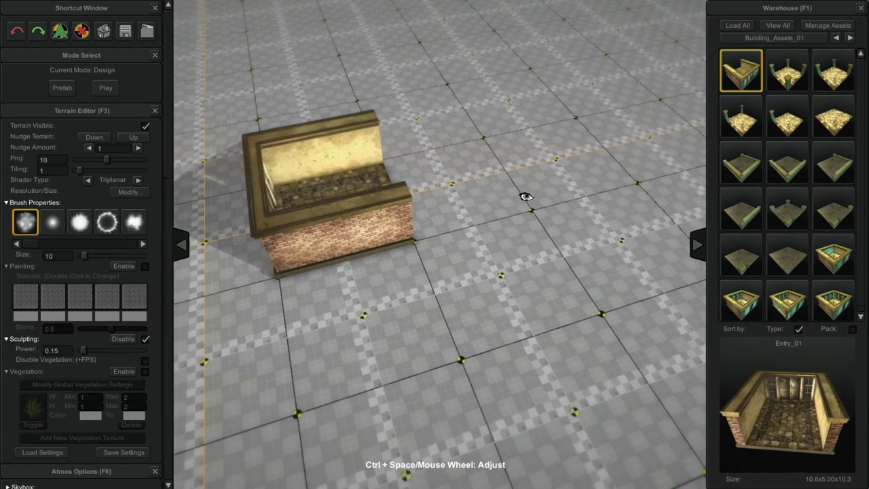
- Choose Room_02, rotate it to 90 degrees about the vertical axis, and place it at the corner of the entry's open end
{"action": "left_click", "coordinate": [749, 310]}
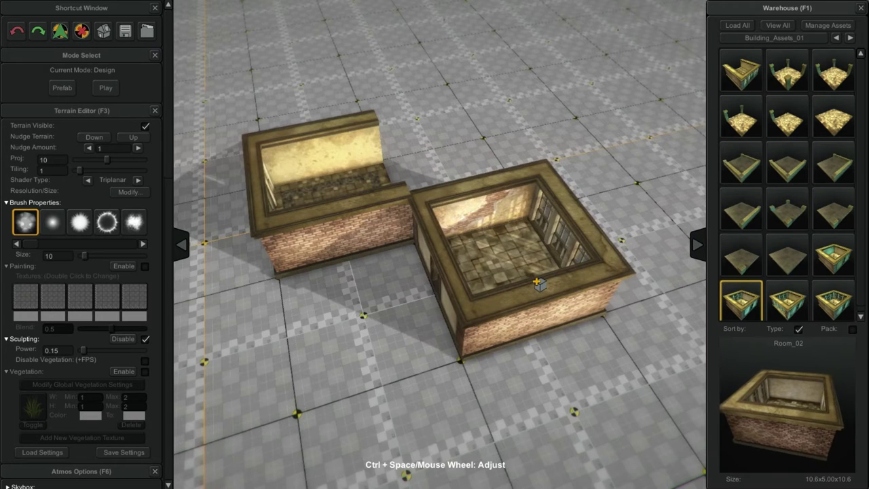
{"action": "left_click", "coordinate": [537, 284]}
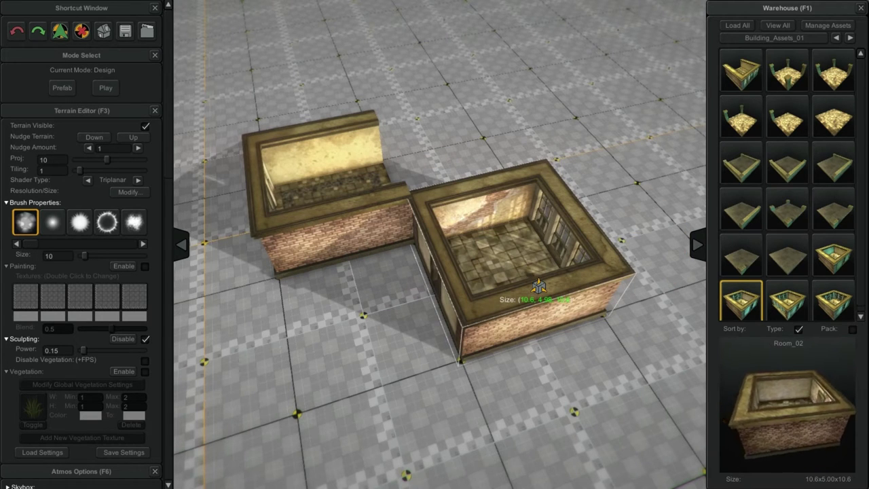
{"action": "key", "text": "r"}
{"action": "key", "text": "r"}
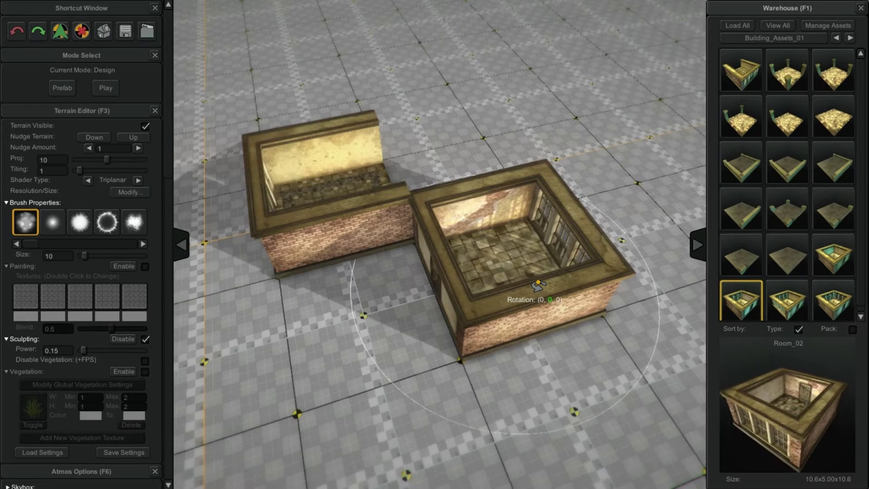
{"action": "scroll", "coordinate": [539, 285], "scroll_direction": "down", "scroll_amount": 3}
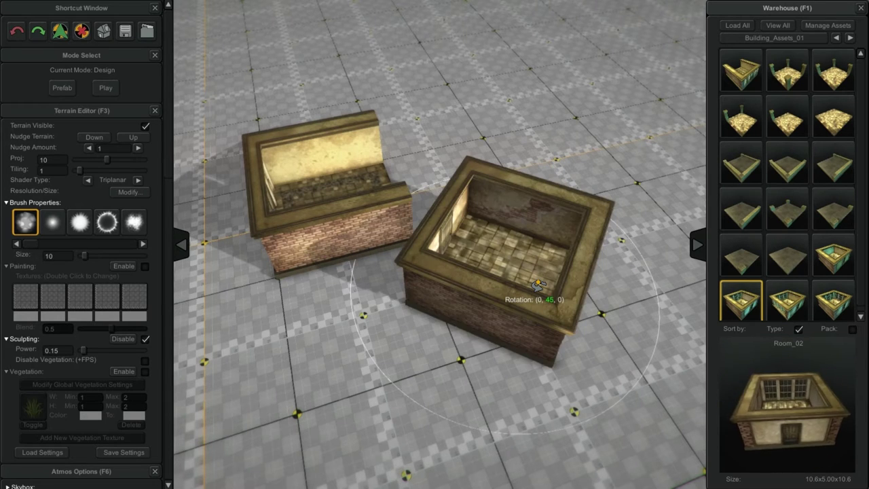
{"action": "scroll", "coordinate": [539, 284], "scroll_direction": "up", "scroll_amount": 4}
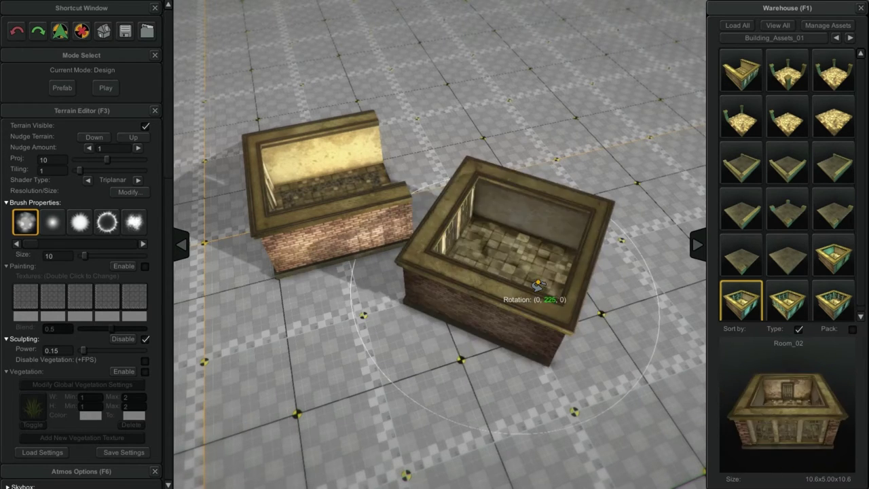
{"action": "scroll", "coordinate": [539, 284], "scroll_direction": "up", "scroll_amount": 4}
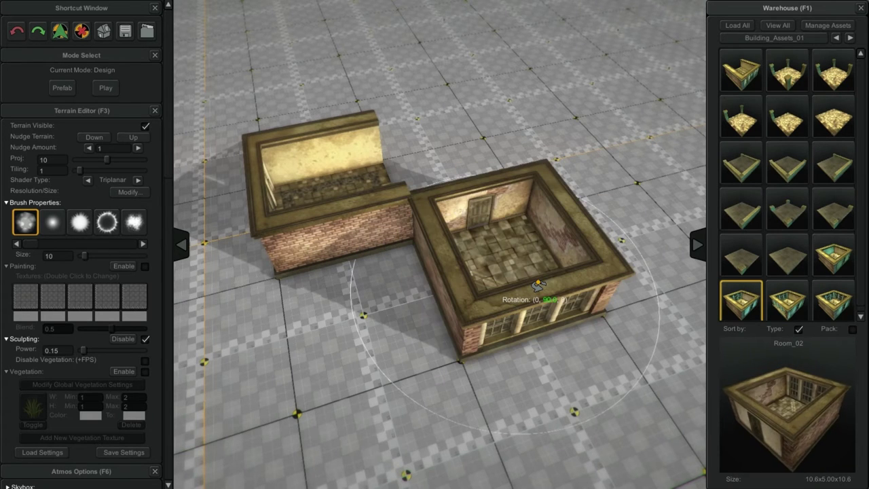
{"action": "scroll", "coordinate": [538, 284], "scroll_direction": "up", "scroll_amount": 1}
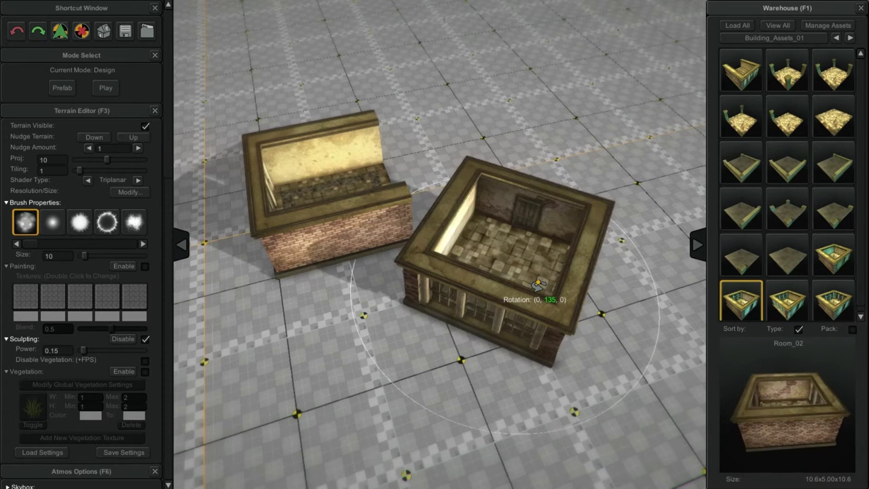
{"action": "scroll", "coordinate": [538, 284], "scroll_direction": "down", "scroll_amount": 1}
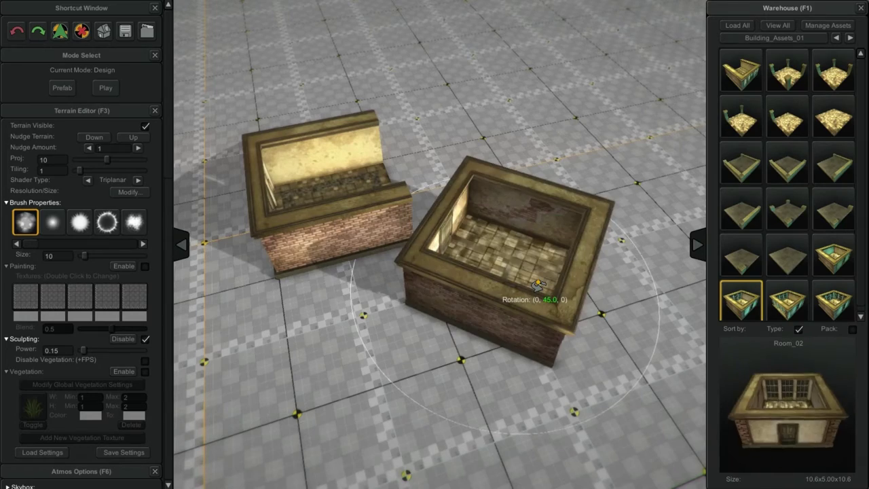
{"action": "left_click", "coordinate": [538, 284]}
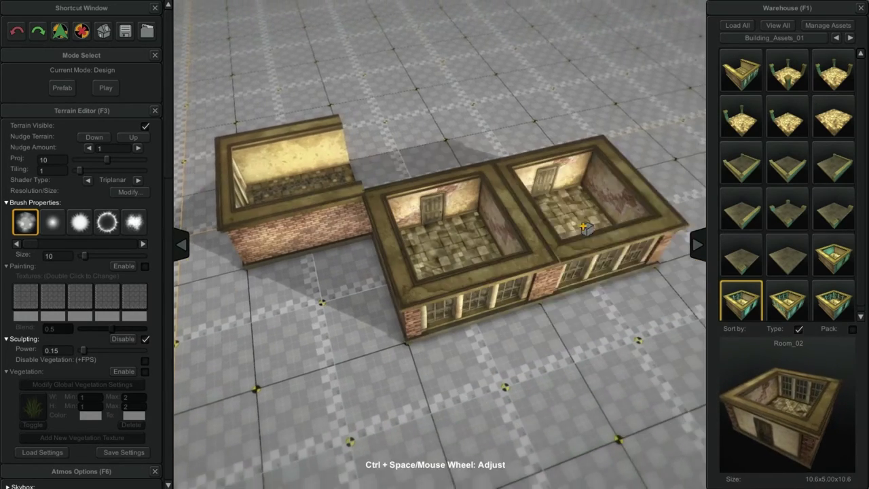
- Try out different orientations of a second Room_02 directly beside the placed room
{"action": "right_click", "coordinate": [581, 257]}
{"action": "right_click_drag", "start_coordinate": [581, 257], "coordinate": [571, 275]}
{"action": "middle_click_drag", "start_coordinate": [571, 275], "coordinate": [412, 289]}
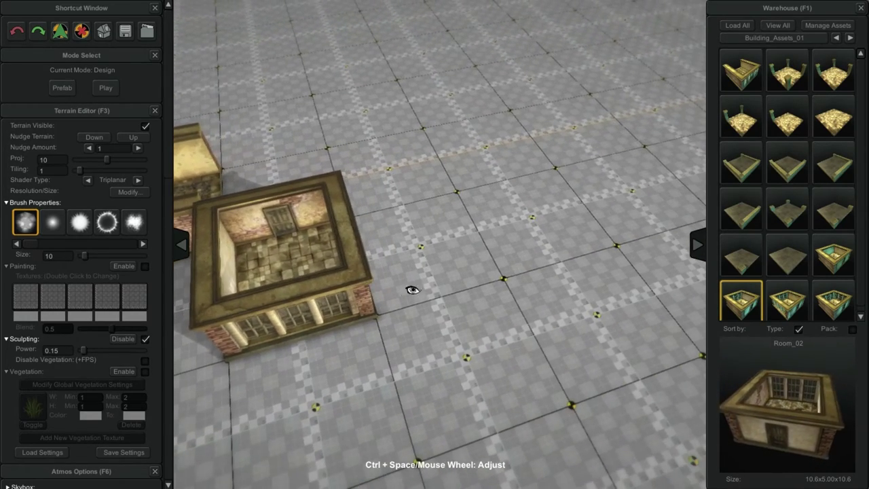
{"action": "right_click_drag", "start_coordinate": [411, 289], "coordinate": [485, 287]}
{"action": "middle_click_drag", "start_coordinate": [485, 286], "coordinate": [502, 312]}
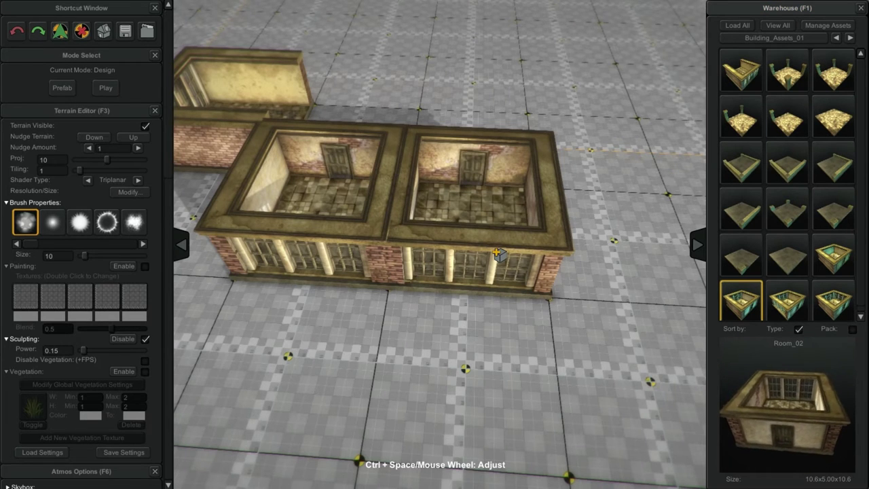
{"action": "key", "text": "space"}
{"action": "key", "text": "space"}
{"action": "key", "text": "space"}
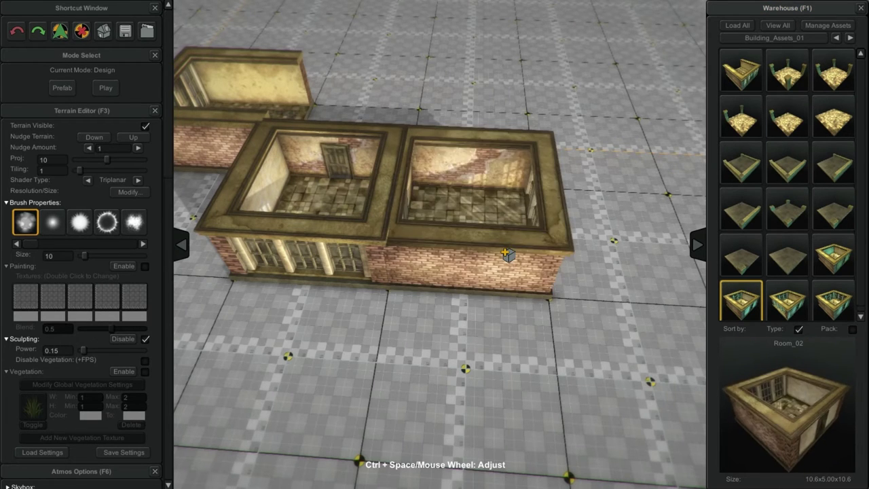
{"action": "scroll", "coordinate": [509, 255], "scroll_direction": "down", "scroll_amount": 3}
- Show the Controls reference, expand the Object Adjustment section of Editor Controls, and dock it above the Terrain Editor
{"action": "key", "text": "Tab"}
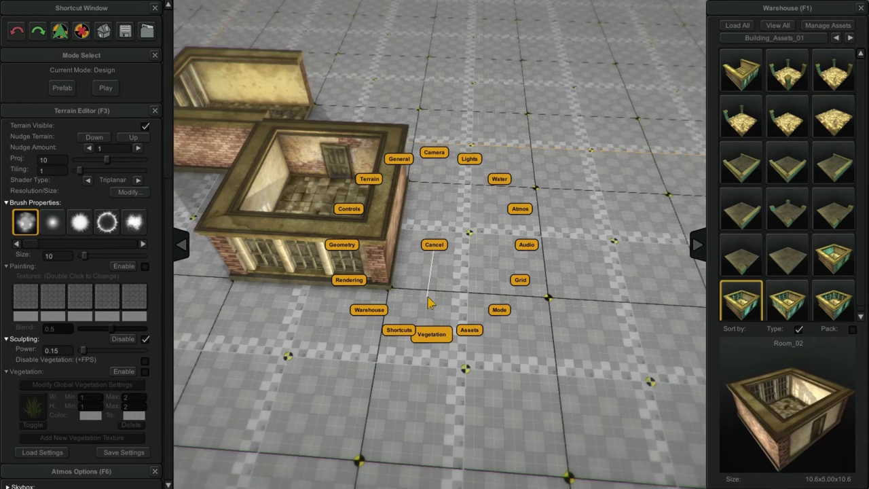
{"action": "left_click", "coordinate": [345, 210]}
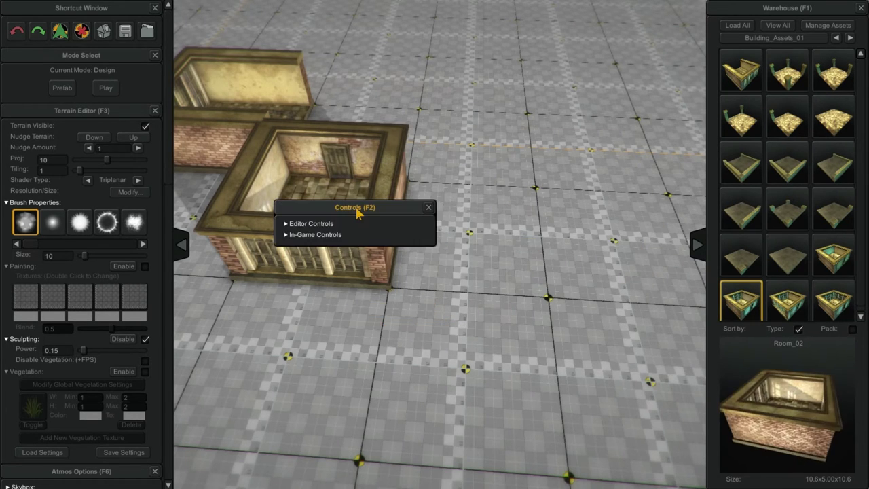
{"action": "left_click_drag", "start_coordinate": [358, 213], "coordinate": [355, 170]}
{"action": "left_click", "coordinate": [309, 181]}
{"action": "left_click", "coordinate": [290, 203]}
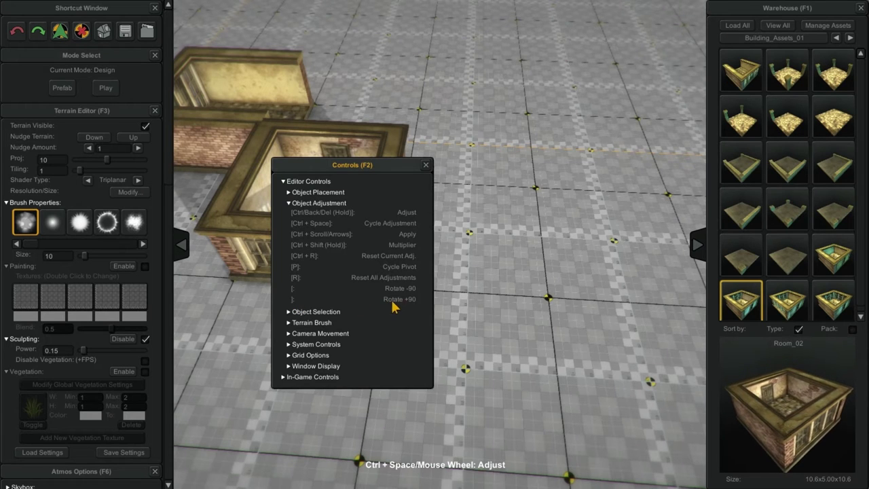
{"action": "left_click_drag", "start_coordinate": [355, 170], "coordinate": [77, 110]}
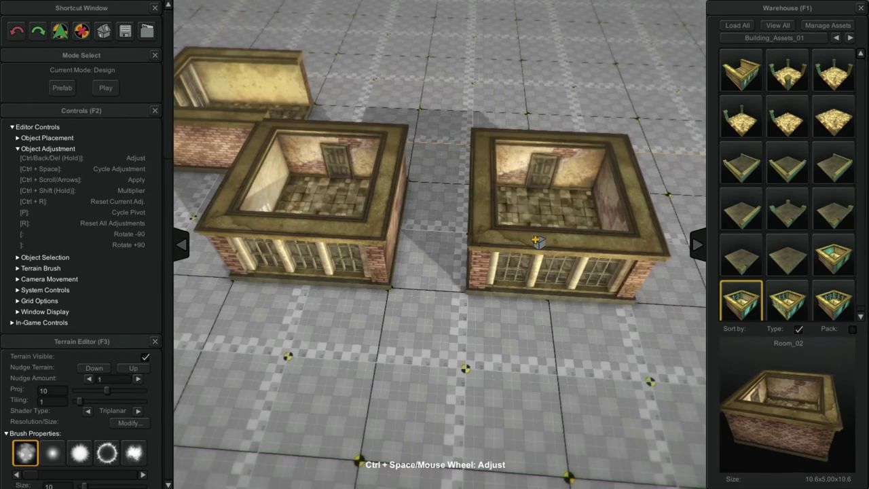
- Turn the unplaced Room_02 in +90-degree increments next to the placed room
{"action": "key", "text": "bracketright"}
{"action": "key", "text": "bracketright"}
{"action": "key", "text": "bracketright"}
{"action": "key", "text": "bracketright"}
{"action": "key", "text": "bracketright"}
{"action": "key", "text": "bracketright"}
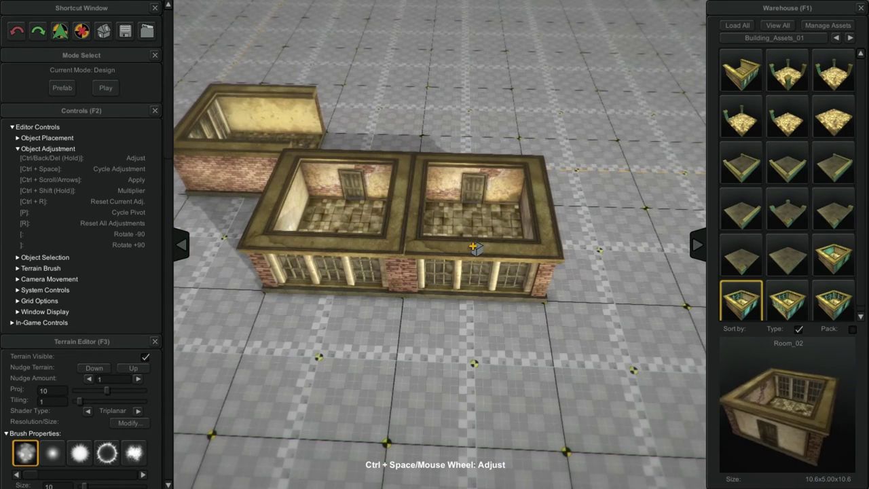
- Cycle the unplaced piece through the room variants to Room_01 and place it directly beside Room_02, with its solid brick wall facing outward
{"action": "scroll", "coordinate": [476, 249], "scroll_direction": "down", "scroll_amount": 1}
{"action": "scroll", "coordinate": [476, 250], "scroll_direction": "up", "scroll_amount": 1}
{"action": "scroll", "coordinate": [476, 250], "scroll_direction": "down", "scroll_amount": 1}
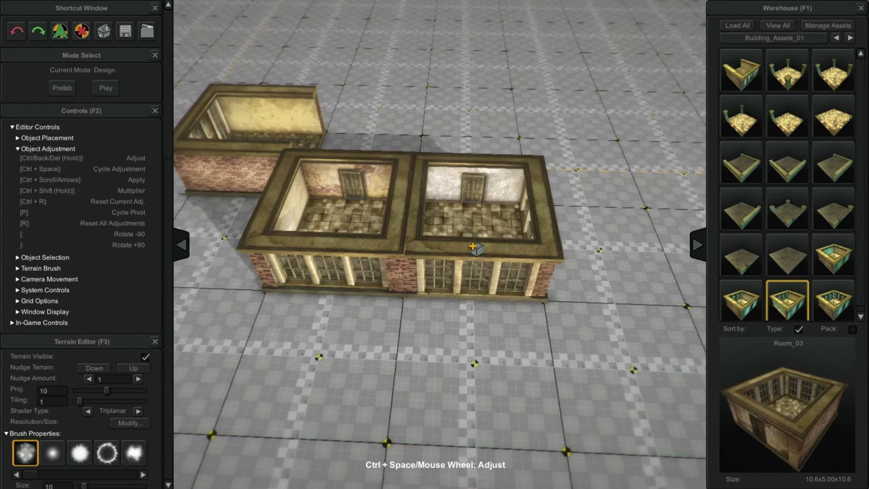
{"action": "scroll", "coordinate": [476, 249], "scroll_direction": "down", "scroll_amount": 2}
{"action": "scroll", "coordinate": [476, 249], "scroll_direction": "up", "scroll_amount": 1}
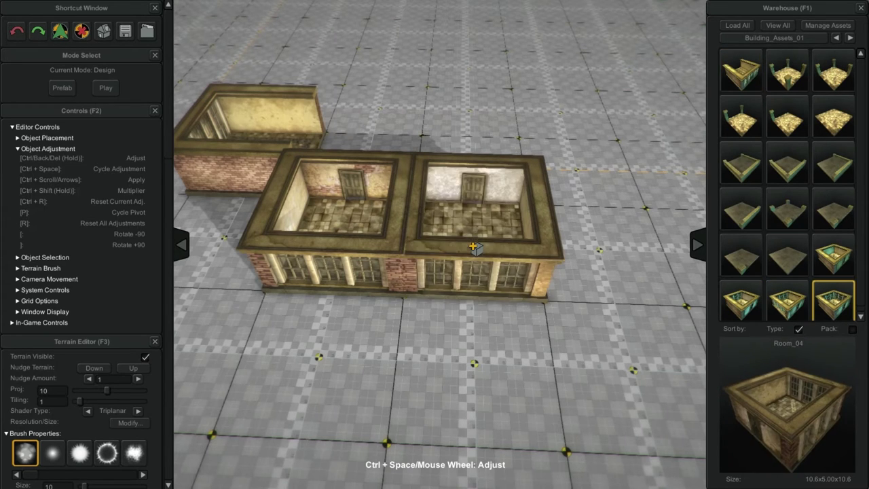
{"action": "key", "text": "Left"}
{"action": "key", "text": "Left"}
{"action": "key", "text": "Left"}
{"action": "key", "text": "Right"}
{"action": "key", "text": "Left"}
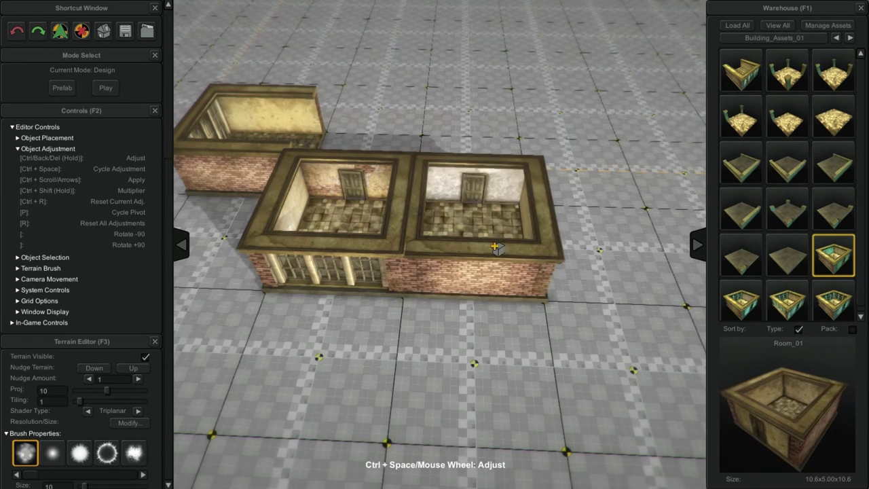
{"action": "left_click", "coordinate": [523, 252]}
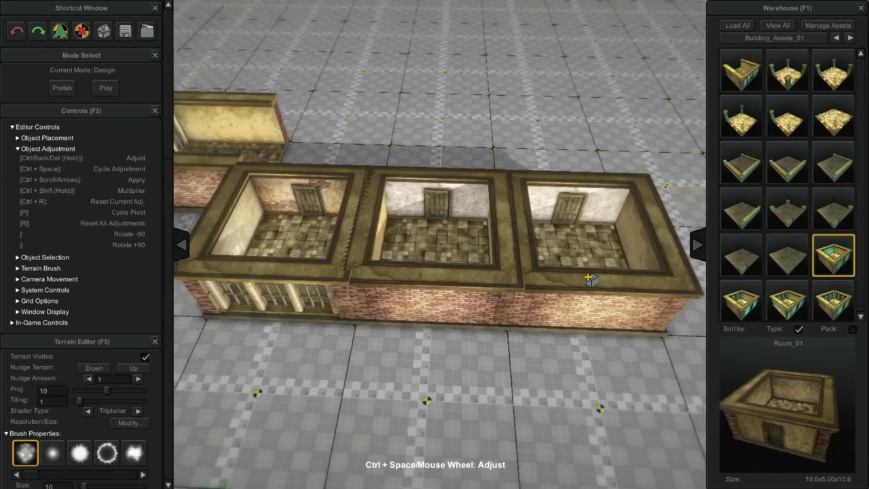
- Switch to Room_02 and place one at the far end of the row, beside Room_01
{"action": "key", "text": "Right"}
{"action": "left_click", "coordinate": [591, 280]}
{"action": "scroll", "coordinate": [591, 280], "scroll_direction": "up", "scroll_amount": 4}
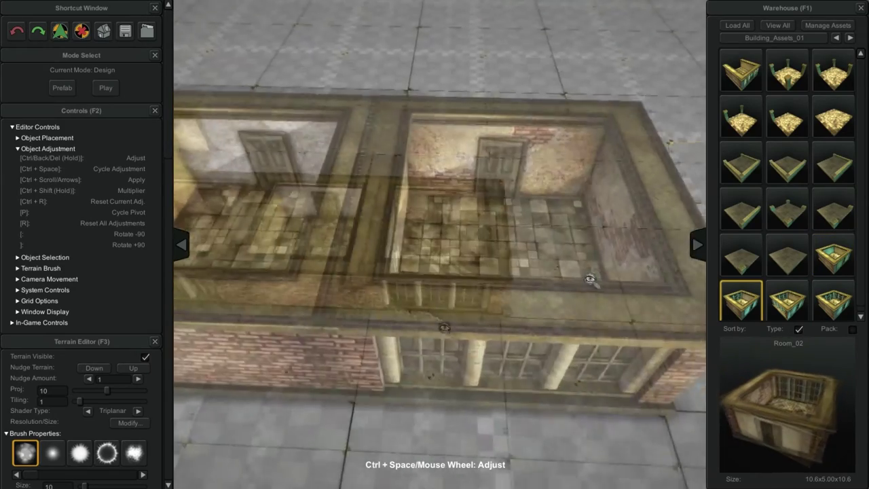
{"action": "right_click_drag", "start_coordinate": [593, 280], "coordinate": [629, 234]}
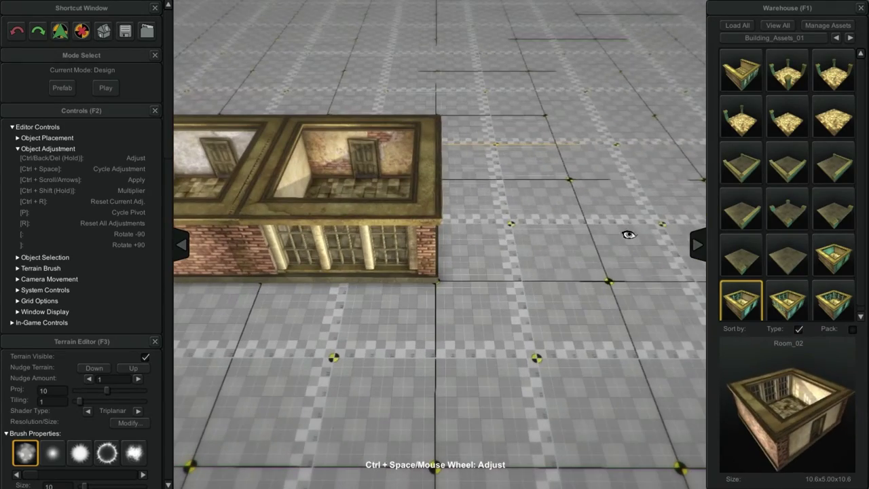
- Try placing another Room_02 beyond the end of the row, leaving a gap
{"action": "left_click", "coordinate": [619, 218]}
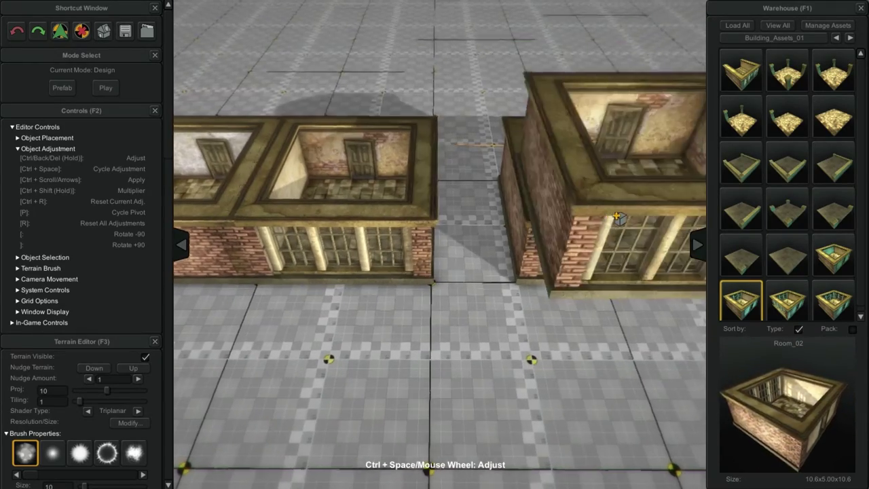
{"action": "right_click_drag", "start_coordinate": [469, 243], "coordinate": [589, 207]}
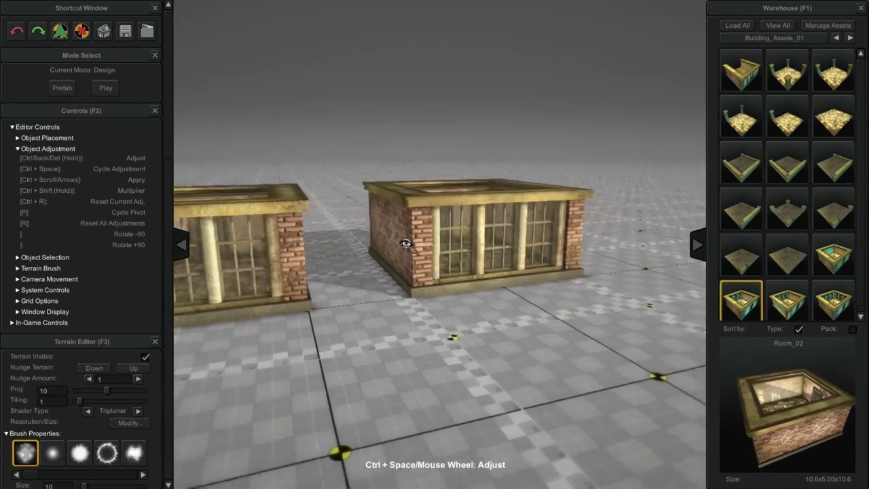
{"action": "right_click_drag", "start_coordinate": [406, 244], "coordinate": [355, 321]}
- Choose Room_03, rotate it to 270 degrees, and place it on the entry's opposite side, facing the existing row
{"action": "right_click_drag", "start_coordinate": [463, 300], "coordinate": [442, 278]}
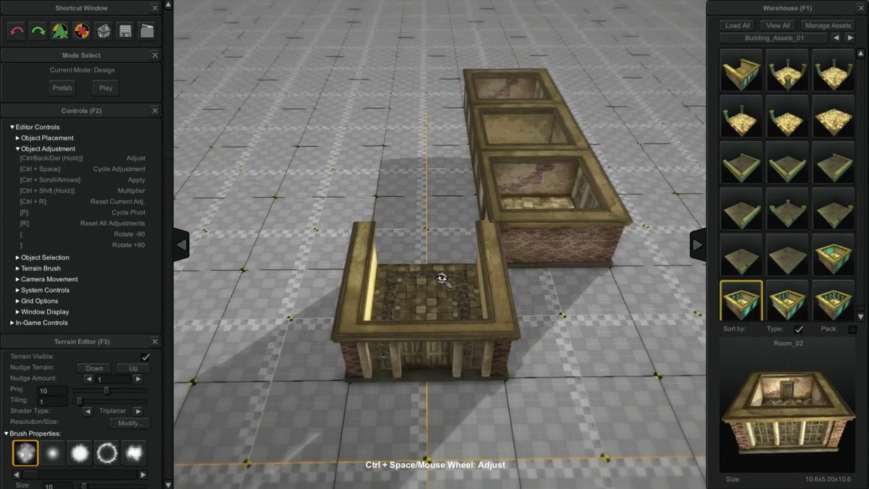
{"action": "left_click", "coordinate": [788, 301]}
{"action": "scroll", "coordinate": [314, 229], "scroll_direction": "up", "scroll_amount": 1, "text": "ctrl"}
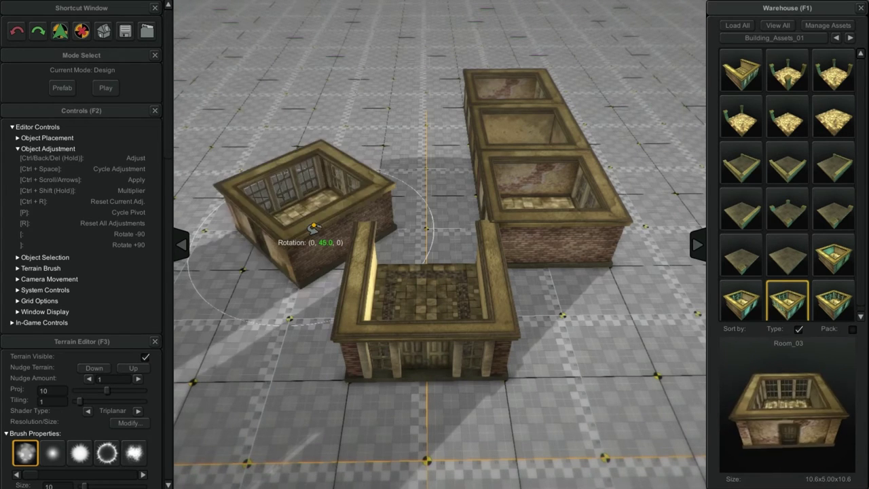
{"action": "key", "text": "a"}
{"action": "left_click", "coordinate": [314, 229]}
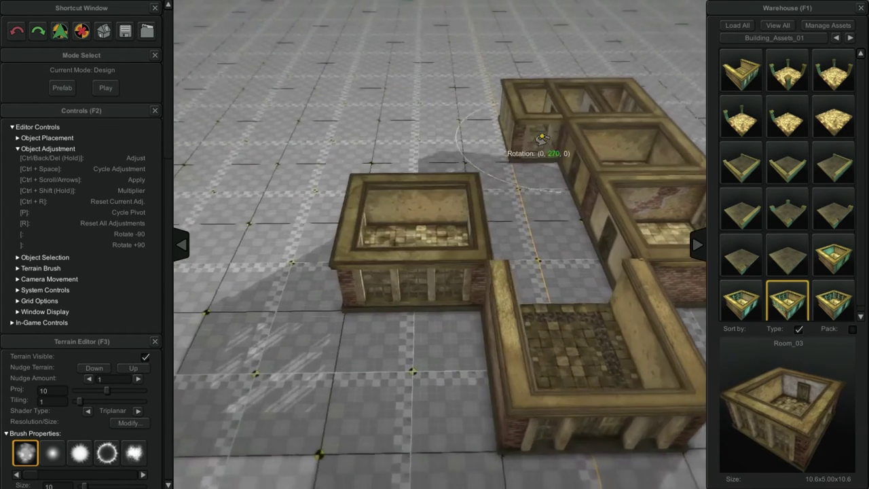
- Cycle the unplaced piece through the variants to Room_02 and place it directly beside Room_03 in the second row
{"action": "right_click_drag", "start_coordinate": [404, 238], "coordinate": [614, 328]}
{"action": "left_click_drag", "start_coordinate": [245, 272], "coordinate": [306, 267]}
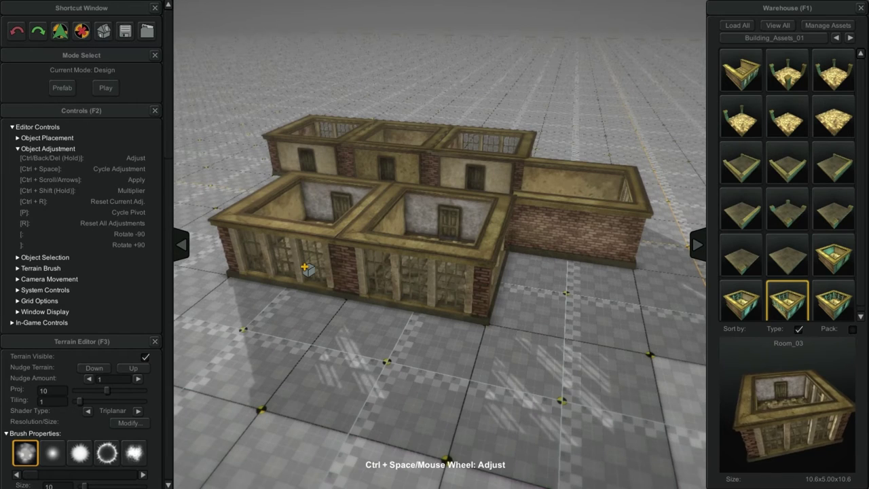
{"action": "scroll", "coordinate": [306, 267], "scroll_direction": "down", "scroll_amount": 1}
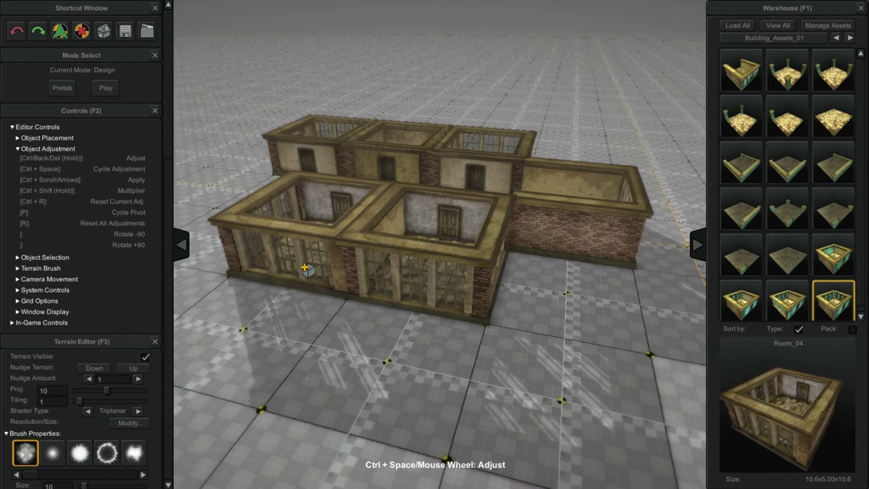
{"action": "scroll", "coordinate": [307, 267], "scroll_direction": "down", "scroll_amount": 1}
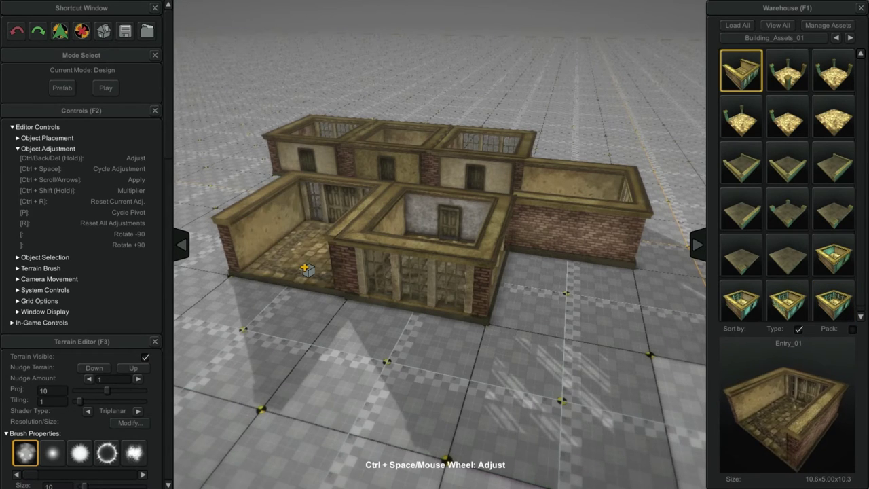
{"action": "scroll", "coordinate": [306, 266], "scroll_direction": "up", "scroll_amount": 3}
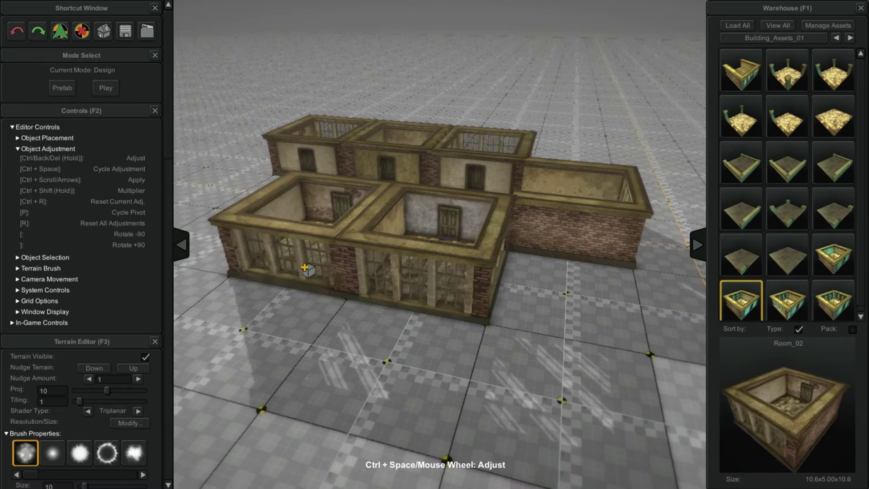
{"action": "left_click", "coordinate": [306, 267]}
- Place another Room_02 at the far end of the second row, level with the last room of the opposite row
{"action": "key", "text": "a"}
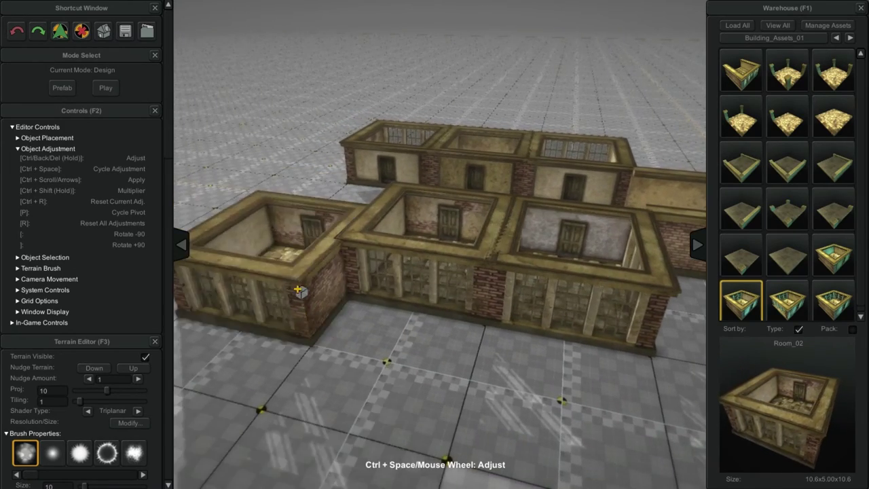
{"action": "right_click", "coordinate": [468, 343]}
{"action": "right_click_drag", "start_coordinate": [469, 343], "coordinate": [526, 328]}
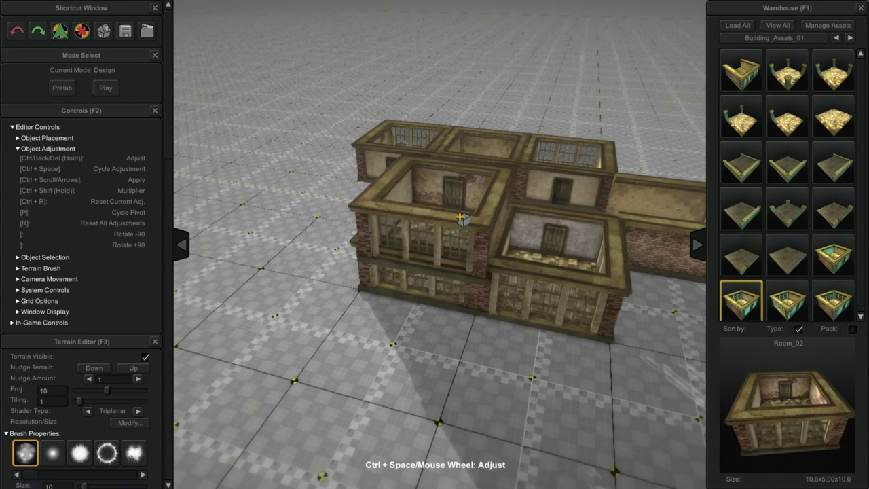
{"action": "key", "text": "w"}
{"action": "mouse_move", "coordinate": [536, 359]}
{"action": "right_mouse_down"}
{"action": "mouse_move", "coordinate": [588, 394]}
{"action": "mouse_move", "coordinate": [520, 352]}
{"action": "mouse_move", "coordinate": [534, 357]}
{"action": "right_mouse_up"}
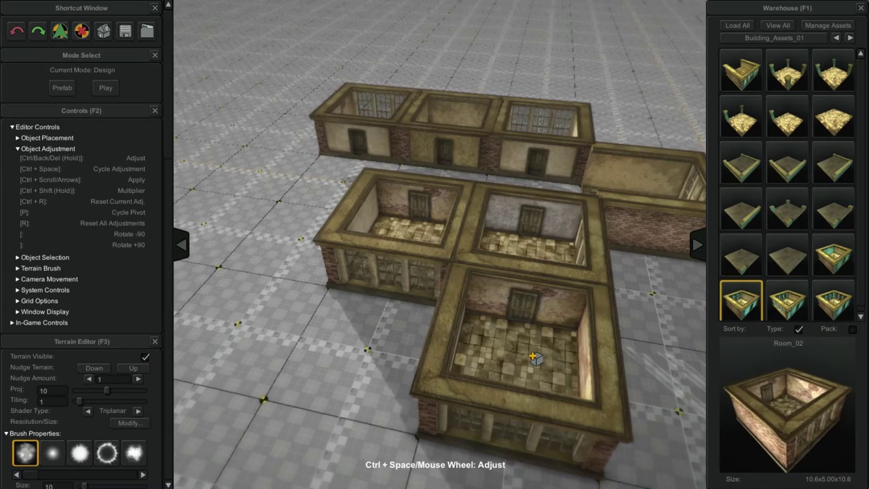
{"action": "right_click_drag", "start_coordinate": [534, 357], "coordinate": [523, 298]}
{"action": "left_click", "coordinate": [378, 326]}
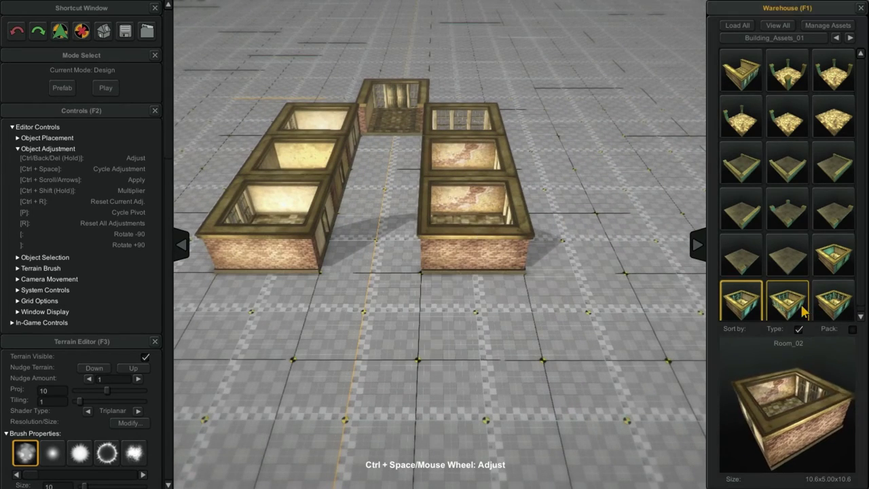
- Close the corridor's end opposite the entry with a Room_04, its door facing the corridor
{"action": "left_click", "coordinate": [834, 299]}
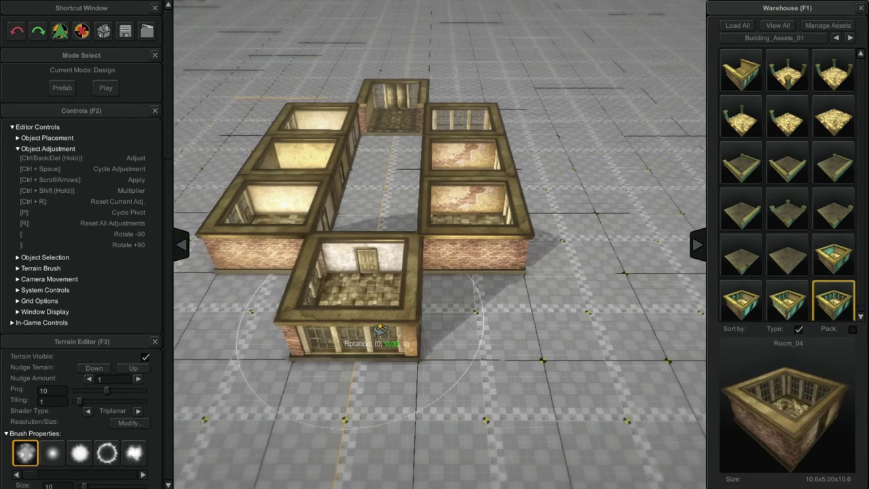
{"action": "left_click", "coordinate": [379, 330]}
- Pave the corridor between the two rows of rooms with Floor_01 pieces, from the entry to Room_04
{"action": "right_click_drag", "start_coordinate": [510, 319], "coordinate": [380, 258]}
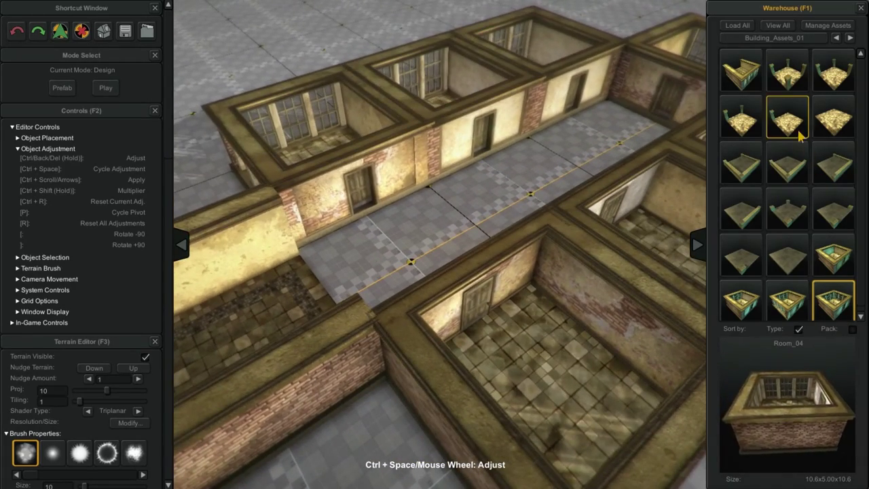
{"action": "left_click", "coordinate": [788, 82]}
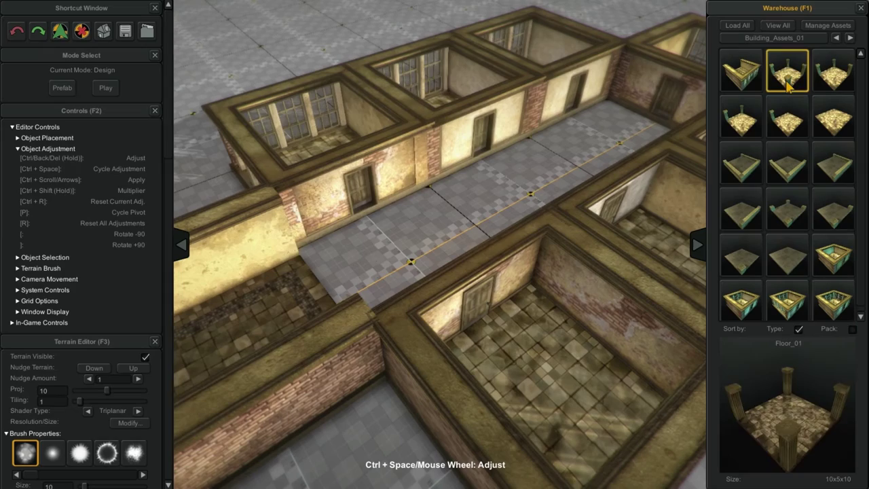
{"action": "left_click", "coordinate": [396, 262]}
{"action": "right_click_drag", "start_coordinate": [504, 268], "coordinate": [468, 290]}
{"action": "left_click", "coordinate": [469, 290]}
{"action": "right_click_drag", "start_coordinate": [491, 211], "coordinate": [365, 359]}
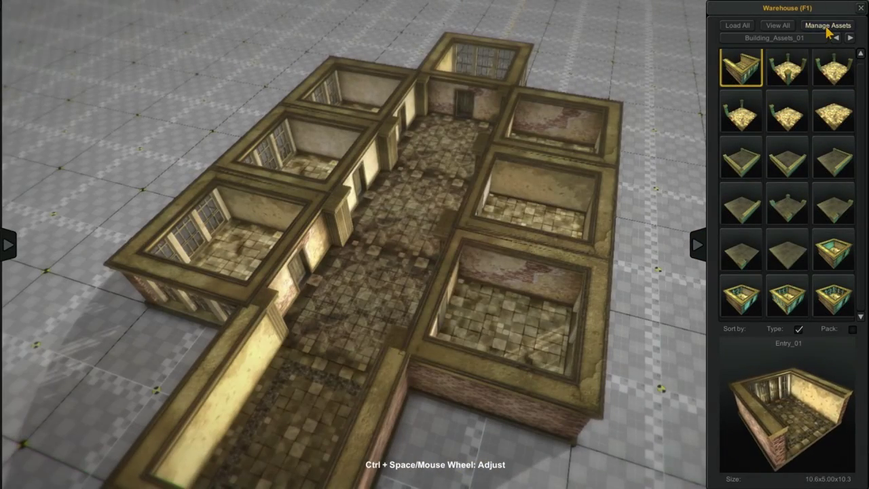
- Load the Zombie_FPS_01 asset pack into the warehouse
{"action": "left_click", "coordinate": [828, 26]}
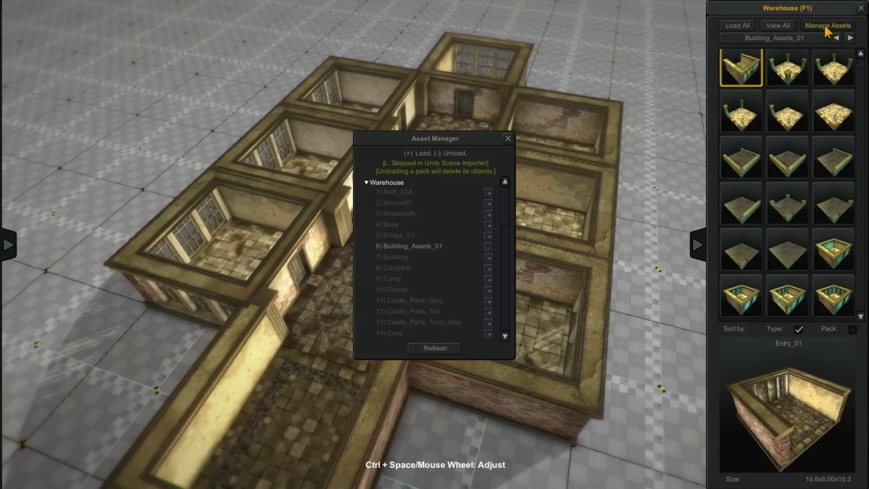
{"action": "scroll", "coordinate": [423, 252], "scroll_direction": "down", "scroll_amount": 5}
{"action": "scroll", "coordinate": [423, 258], "scroll_direction": "down", "scroll_amount": 3}
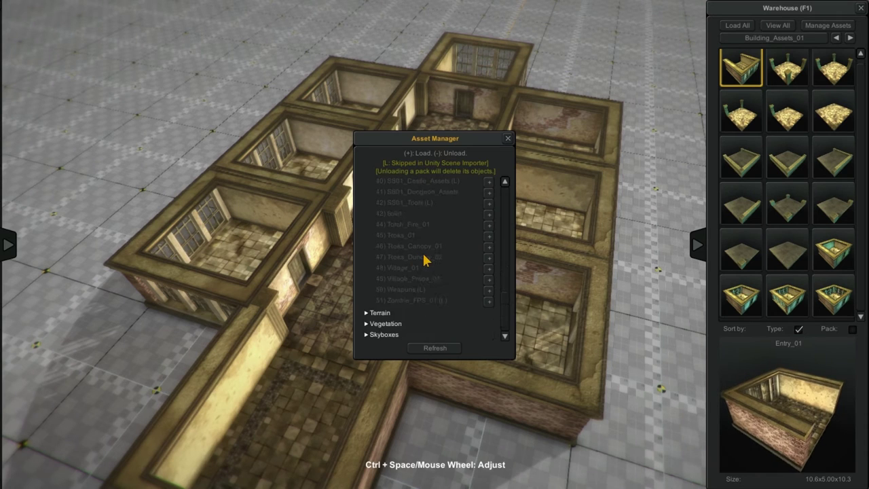
{"action": "left_click", "coordinate": [489, 301]}
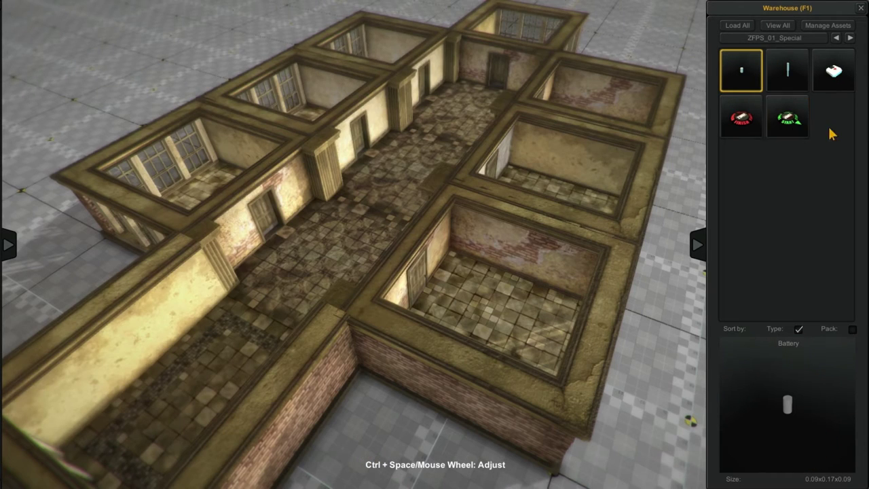
- Place Zombie_FPS_01_Start_Locator on the ground outside the entry, rotated 180 degrees so its arrow points at the doors
{"action": "left_click", "coordinate": [794, 126]}
{"action": "middle_click_drag", "start_coordinate": [571, 155], "coordinate": [430, 350]}
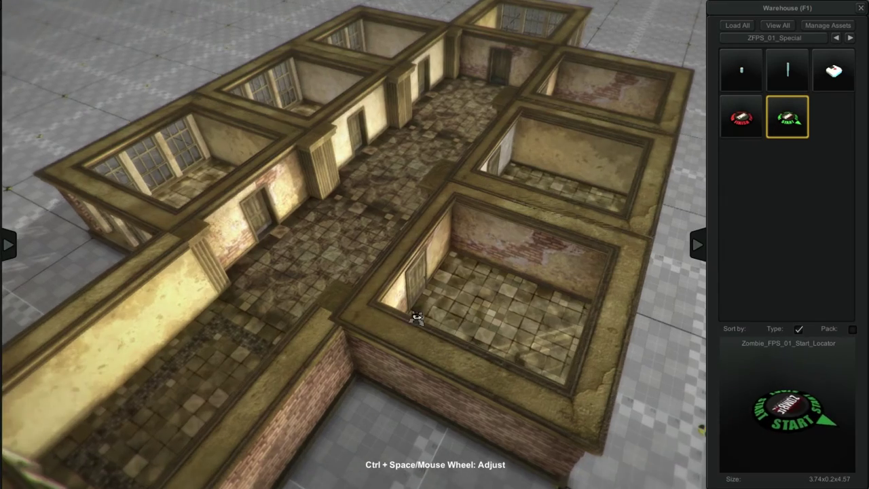
{"action": "middle_click_drag", "start_coordinate": [415, 316], "coordinate": [359, 245]}
{"action": "scroll", "coordinate": [359, 245], "scroll_direction": "down", "scroll_amount": 3}
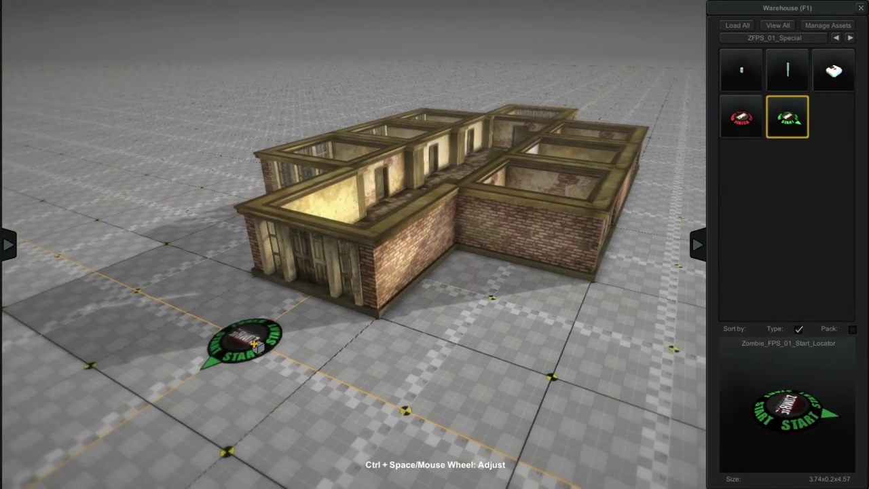
{"action": "left_click", "coordinate": [256, 344]}
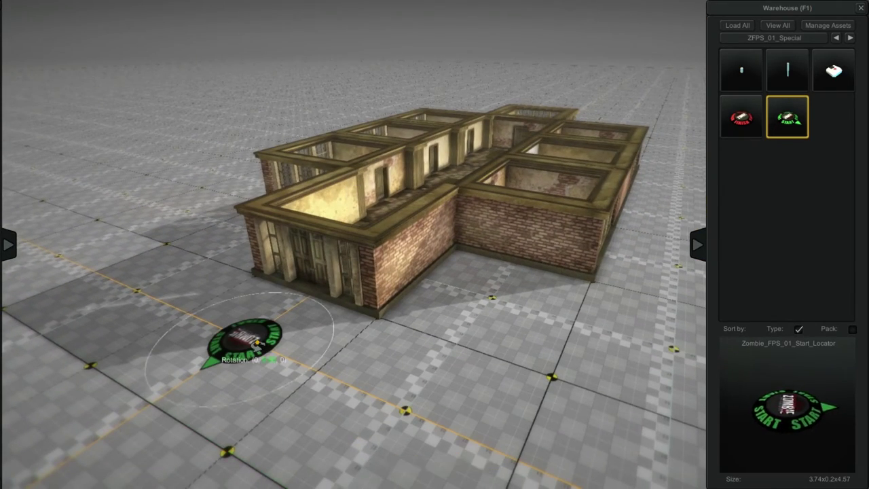
{"action": "scroll", "coordinate": [256, 343], "scroll_direction": "down", "scroll_amount": 4}
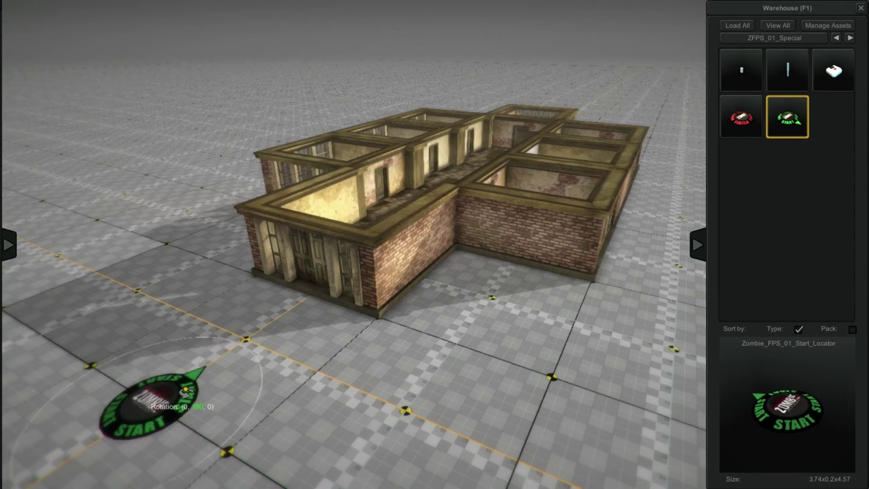
{"action": "left_click", "coordinate": [189, 390]}
- Place Zombie_FPS_01_End_Locator on the floor inside the Room_04 at the corridor's far end
{"action": "middle_click_drag", "start_coordinate": [189, 390], "coordinate": [481, 212]}
{"action": "right_click_drag", "start_coordinate": [481, 213], "coordinate": [450, 326], "text": "alt"}
{"action": "left_click_drag", "start_coordinate": [450, 326], "coordinate": [466, 273], "text": "alt"}
{"action": "right_click_drag", "start_coordinate": [465, 273], "coordinate": [509, 306], "text": "alt"}
{"action": "left_click_drag", "start_coordinate": [509, 307], "coordinate": [498, 328], "text": "alt"}
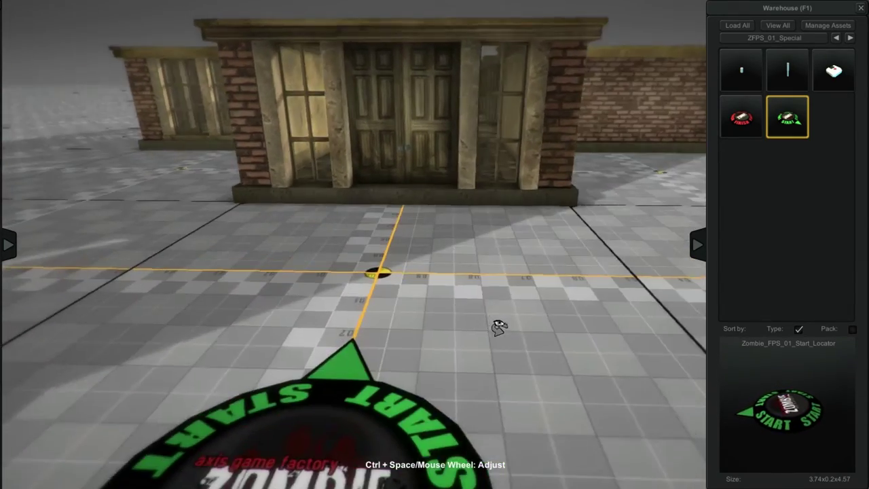
{"action": "right_click_drag", "start_coordinate": [498, 328], "coordinate": [391, 277], "text": "alt"}
{"action": "left_click_drag", "start_coordinate": [391, 277], "coordinate": [493, 194], "text": "alt"}
{"action": "middle_click_drag", "start_coordinate": [493, 195], "coordinate": [333, 452], "text": "alt"}
{"action": "right_click_drag", "start_coordinate": [333, 453], "coordinate": [762, 163], "text": "alt"}
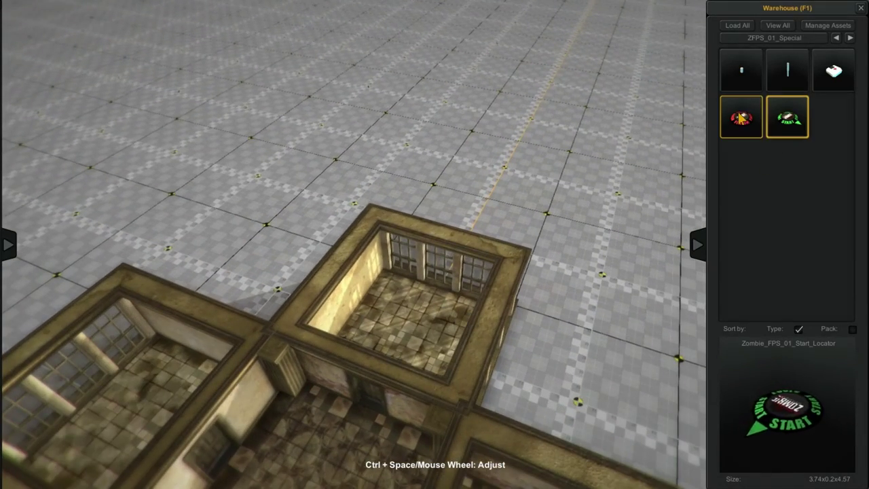
{"action": "left_click", "coordinate": [741, 117]}
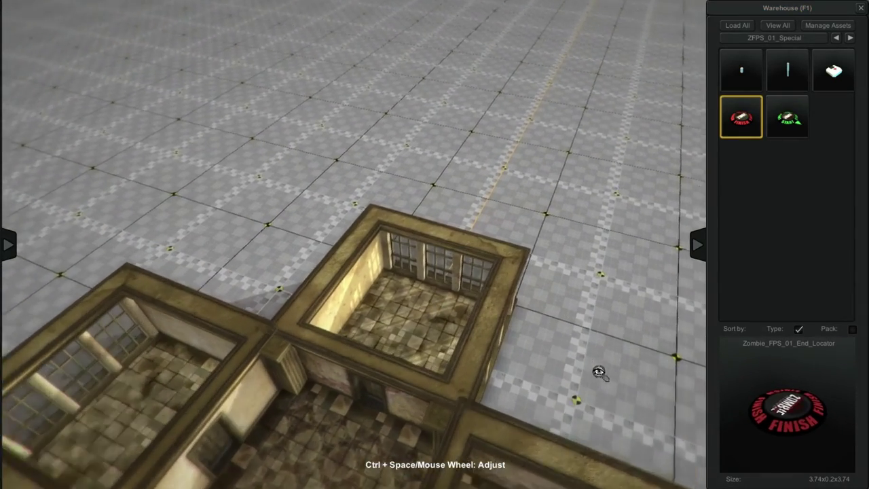
{"action": "left_click_drag", "start_coordinate": [600, 373], "coordinate": [399, 255], "text": "alt"}
{"action": "right_click_drag", "start_coordinate": [400, 255], "coordinate": [597, 277], "text": "alt"}
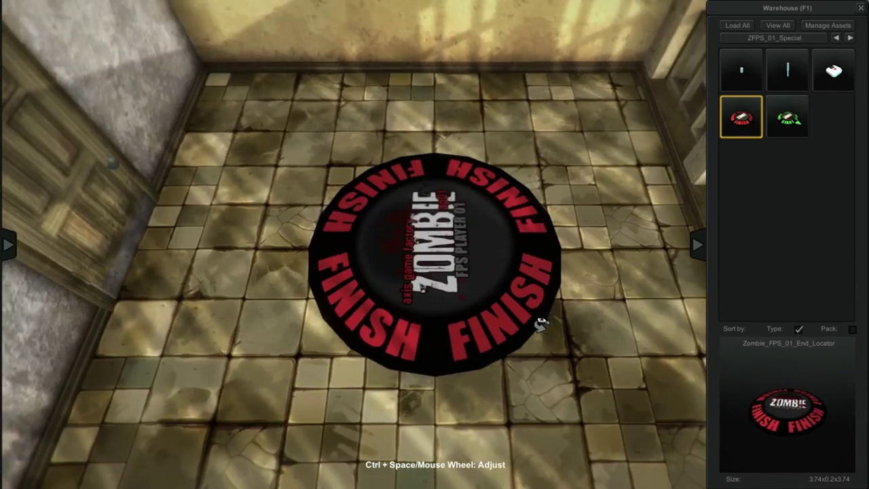
- Mount a Pickup_Health on the corridor wall beside the middle room's door, on the row lit by the sun
{"action": "scroll", "coordinate": [326, 295], "scroll_direction": "down", "scroll_amount": 5}
{"action": "right_click_drag", "start_coordinate": [326, 295], "coordinate": [493, 317]}
{"action": "middle_click_drag", "start_coordinate": [493, 316], "coordinate": [543, 282]}
{"action": "right_click_drag", "start_coordinate": [400, 235], "coordinate": [429, 229]}
{"action": "middle_click_drag", "start_coordinate": [429, 229], "coordinate": [549, 196]}
{"action": "scroll", "coordinate": [550, 196], "scroll_direction": "down", "scroll_amount": 3}
{"action": "right_click_drag", "start_coordinate": [544, 197], "coordinate": [416, 212]}
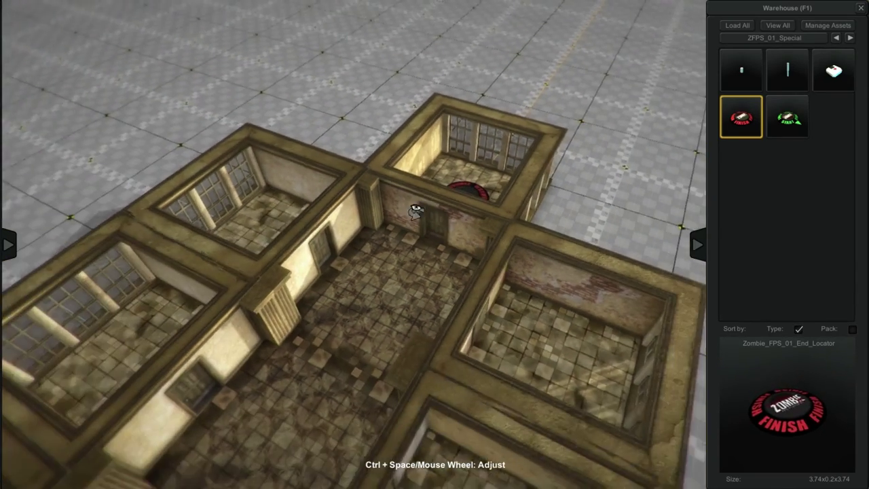
{"action": "left_click", "coordinate": [837, 81]}
{"action": "right_click_drag", "start_coordinate": [367, 371], "coordinate": [443, 265]}
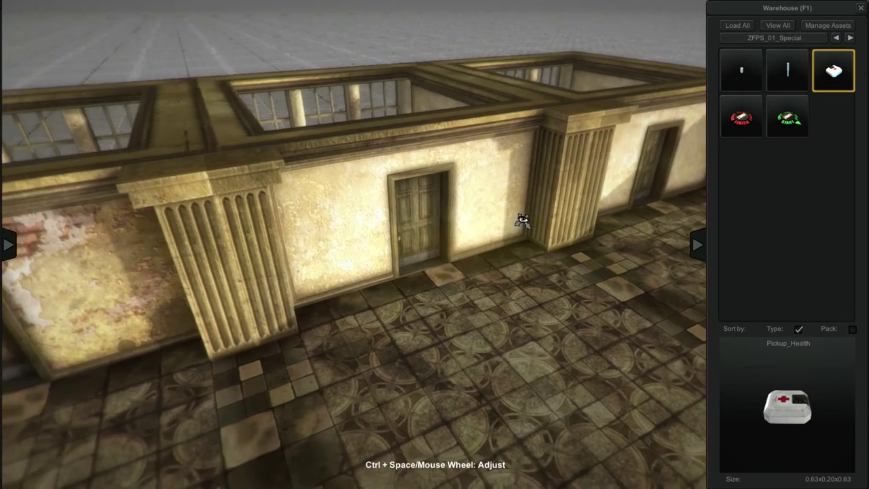
{"action": "right_click_drag", "start_coordinate": [523, 221], "coordinate": [385, 319], "text": "alt"}
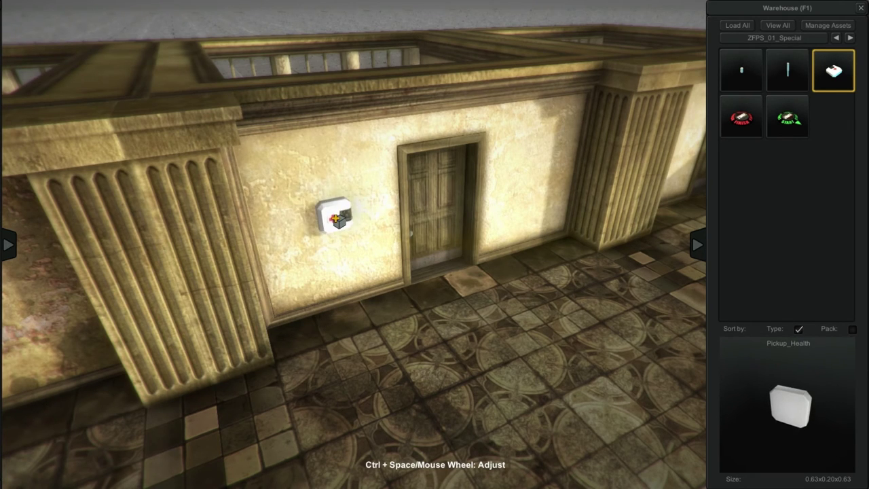
{"action": "left_click", "coordinate": [334, 218]}
- Add three more Pickup_Health items: one beside the exposed-brick room's door and two on the adjoining entry wall
{"action": "scroll", "coordinate": [340, 221], "scroll_direction": "down", "scroll_amount": 5}
{"action": "middle_click_drag", "start_coordinate": [187, 352], "coordinate": [235, 369]}
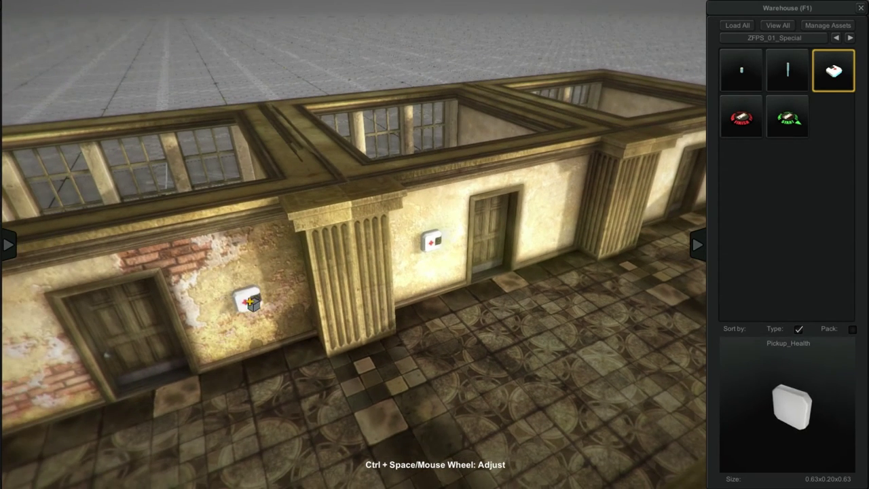
{"action": "left_click", "coordinate": [249, 302]}
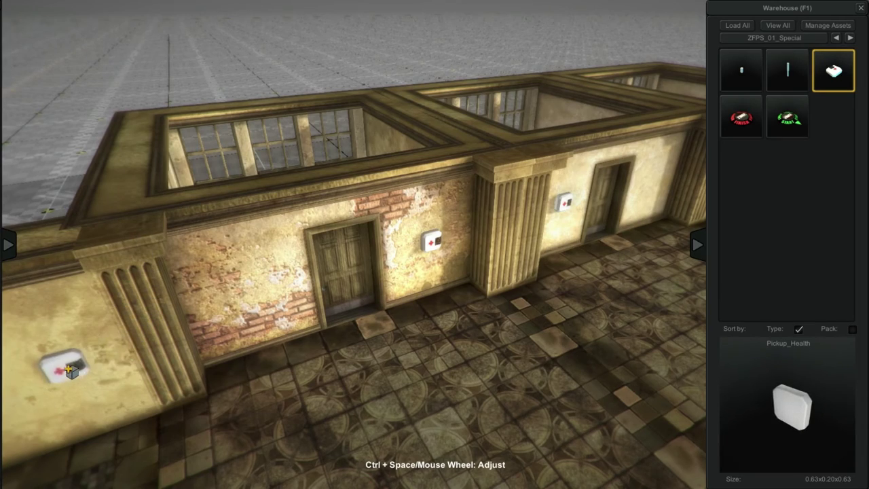
{"action": "left_click", "coordinate": [66, 366]}
{"action": "key", "text": "a"}
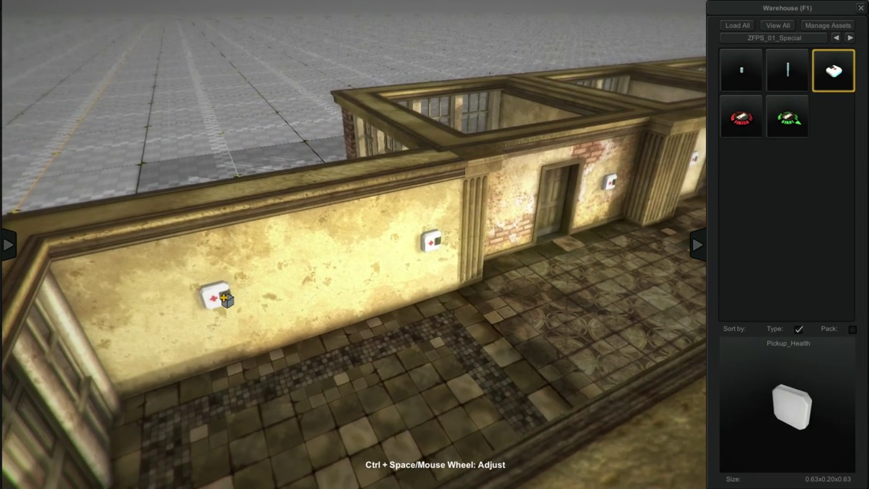
{"action": "left_click", "coordinate": [222, 299]}
- Choose Pickup_AK47 from ZFPS_01_Weapons and mount it between the two entry-wall health packs, barrel pointing toward the corridor
{"action": "key", "text": "a"}
{"action": "key", "text": "s"}
{"action": "right_click_drag", "start_coordinate": [512, 279], "coordinate": [464, 344]}
{"action": "key", "text": "w"}
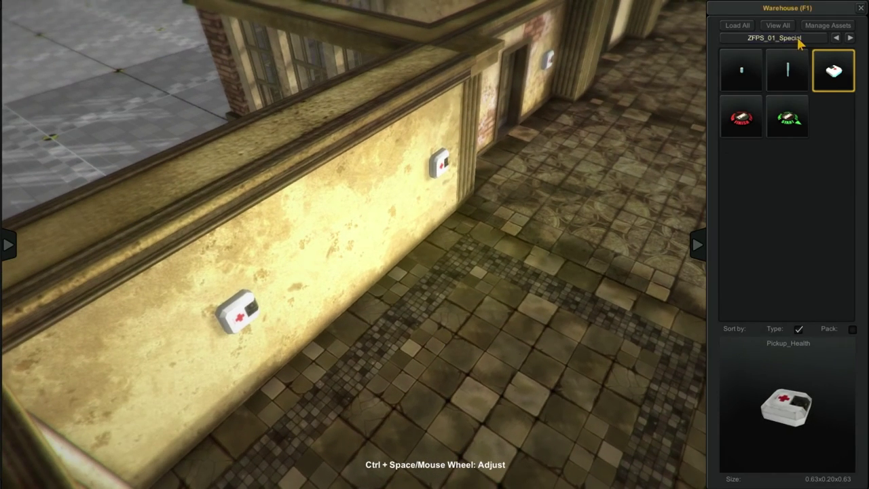
{"action": "left_click", "coordinate": [800, 40]}
{"action": "left_click", "coordinate": [767, 146]}
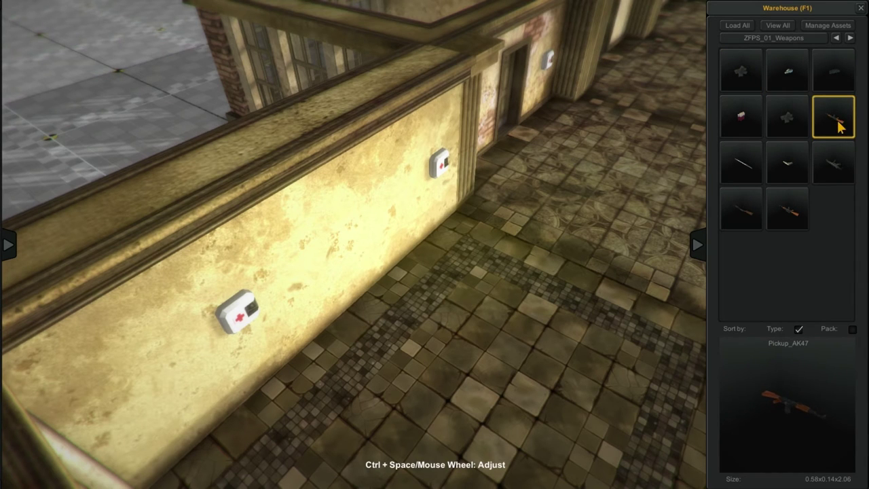
{"action": "right_click_drag", "start_coordinate": [542, 298], "coordinate": [388, 237]}
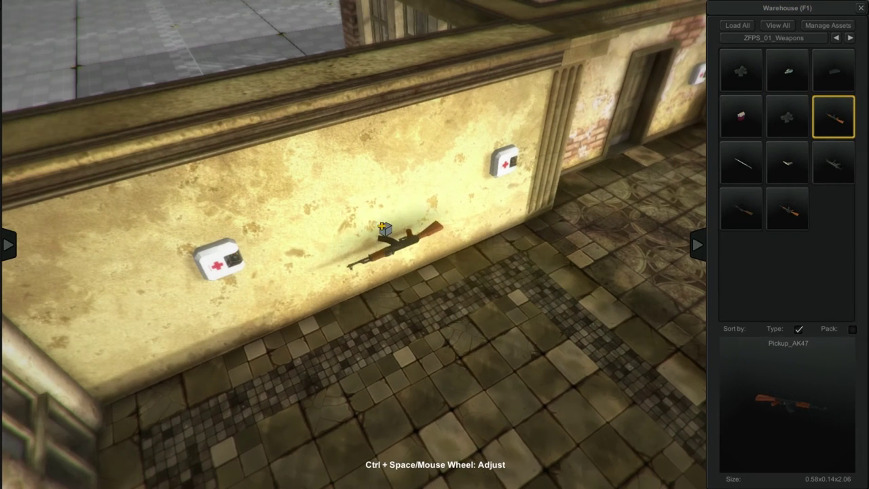
{"action": "scroll", "coordinate": [377, 204], "scroll_direction": "down", "scroll_amount": 5}
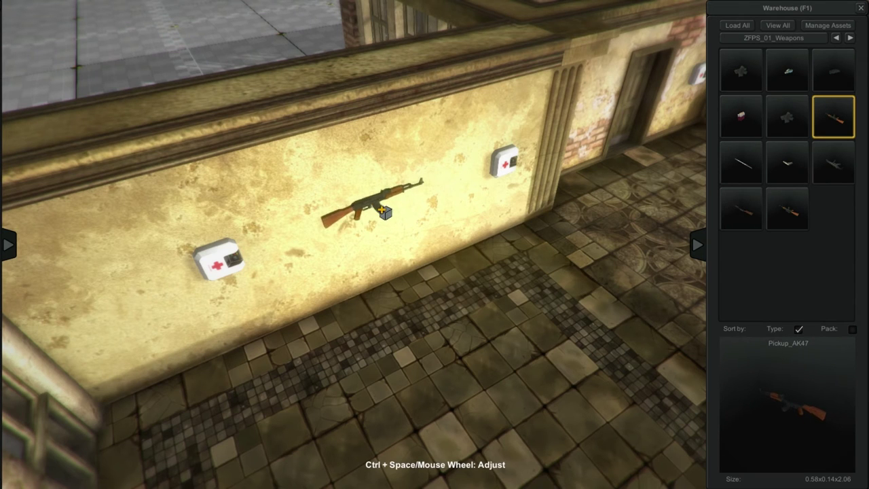
{"action": "left_click", "coordinate": [394, 216]}
- Mount a second Pickup_AK47 on the exposed-brick corridor wall between the pillar and the door, barrel pointing toward the door
{"action": "key", "text": "w"}
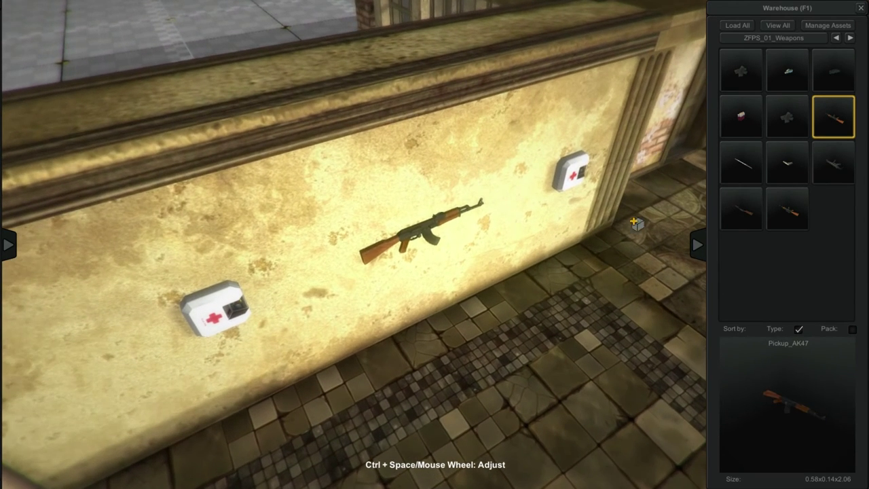
{"action": "middle_click_drag", "start_coordinate": [633, 243], "coordinate": [237, 188]}
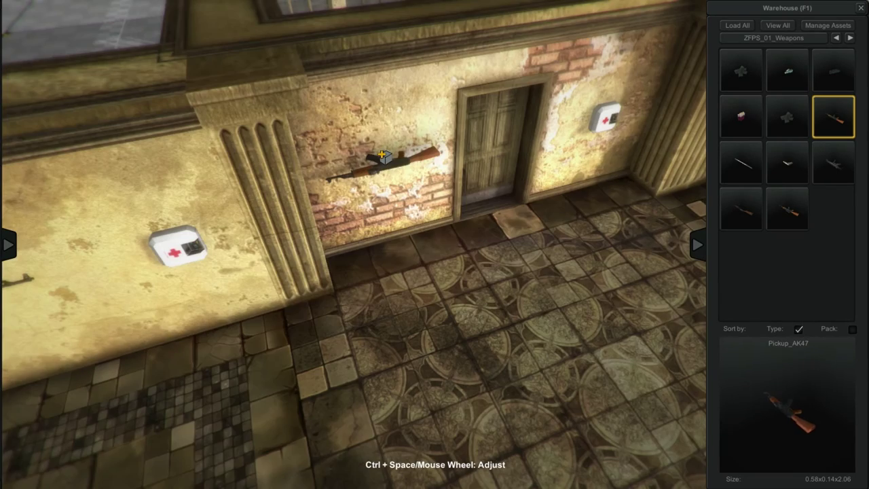
{"action": "left_click", "coordinate": [396, 157]}
{"action": "key", "text": "w"}
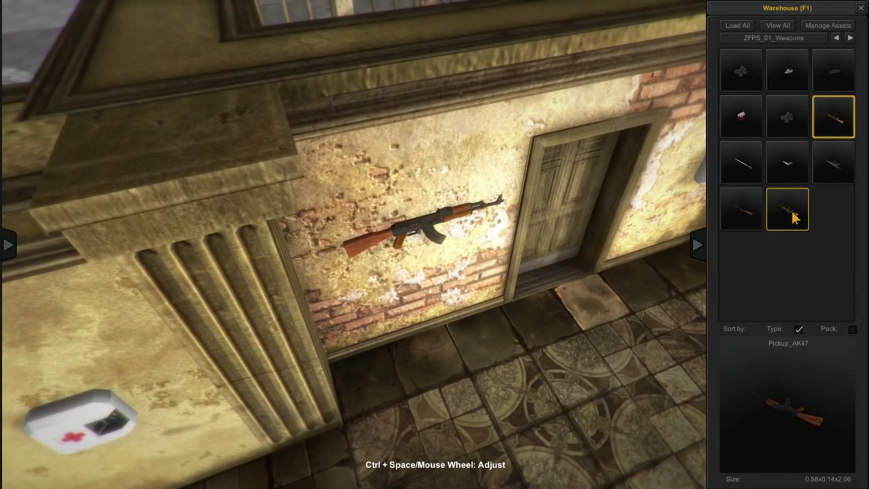
- Mount Pickup_MP5 inside the exposed-brick door's room, on the wall shared with the middle room, rotated 90 degrees so it lies level
{"action": "left_click", "coordinate": [794, 216]}
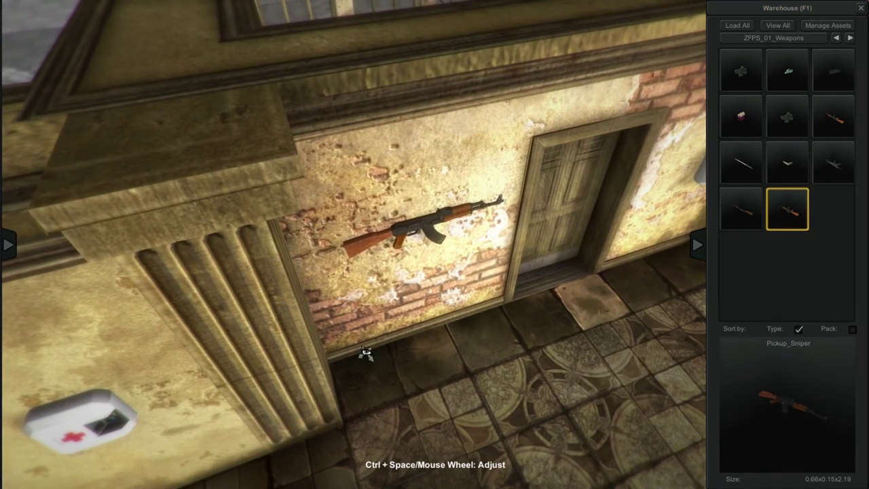
{"action": "middle_click_drag", "start_coordinate": [476, 216], "coordinate": [295, 396], "text": "alt"}
{"action": "left_click_drag", "start_coordinate": [294, 395], "coordinate": [624, 296], "text": "alt"}
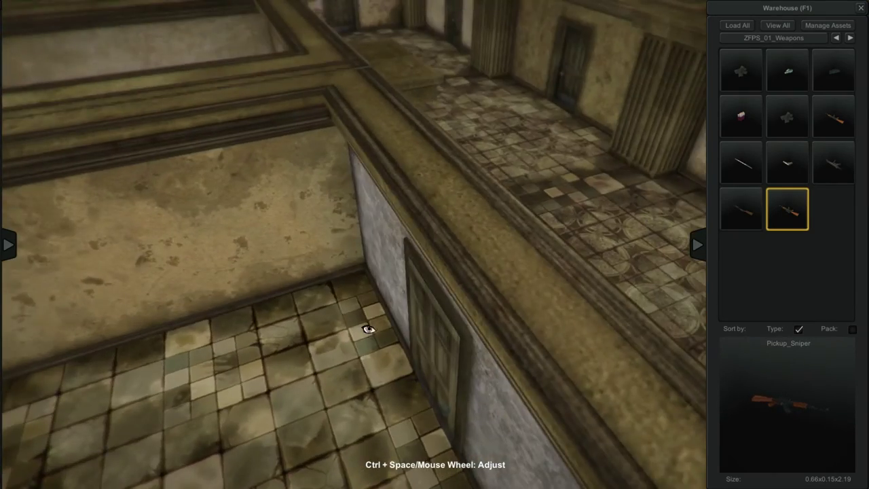
{"action": "middle_click_drag", "start_coordinate": [136, 292], "coordinate": [288, 211], "text": "alt"}
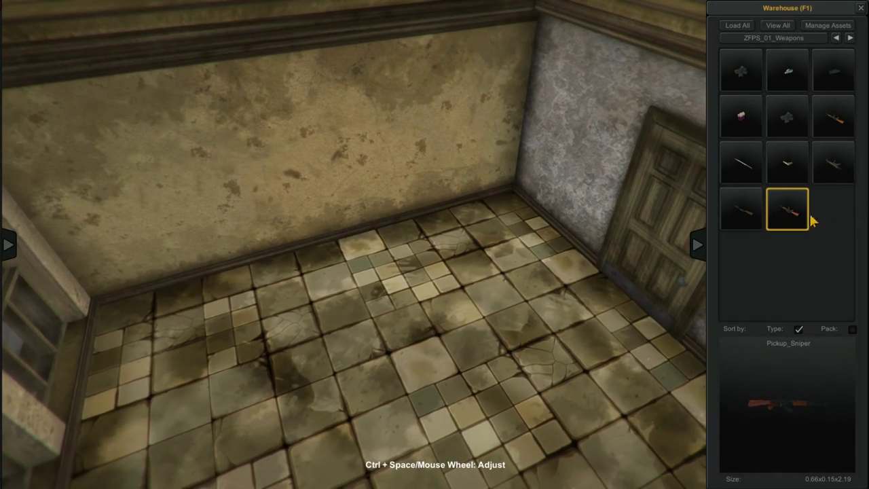
{"action": "left_click", "coordinate": [839, 166]}
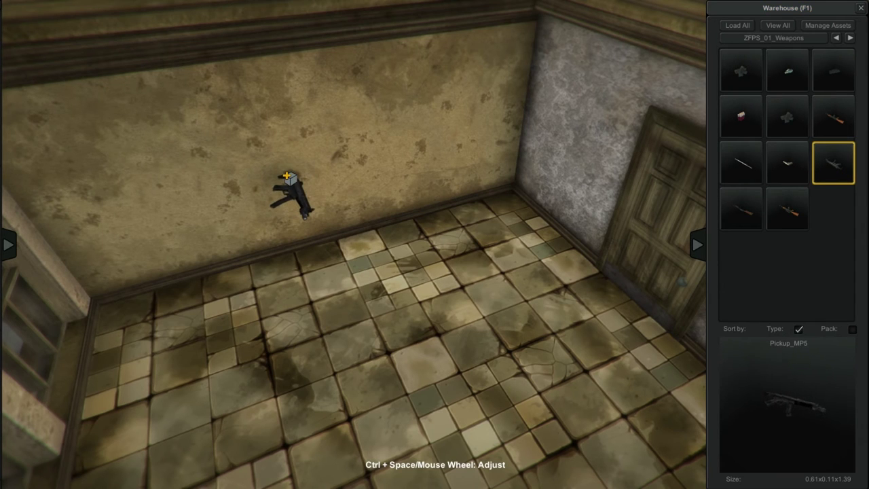
{"action": "key", "text": "ctrl+space"}
{"action": "left_click", "coordinate": [295, 172]}
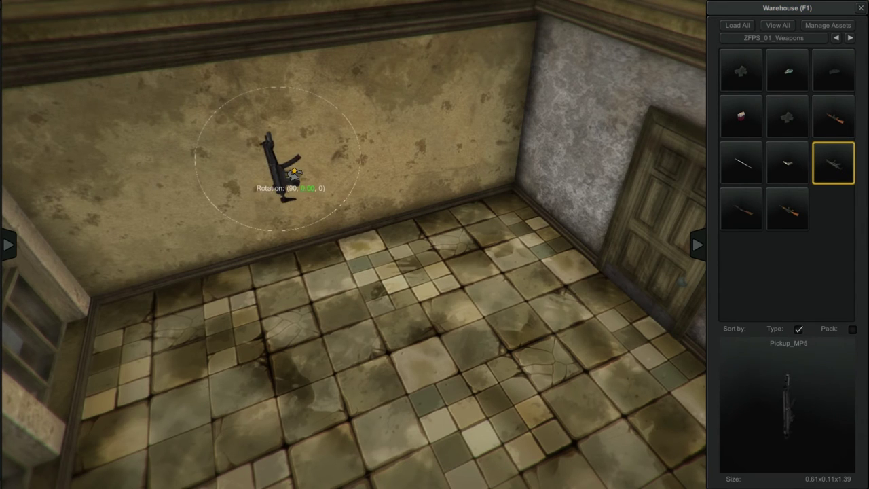
{"action": "scroll", "coordinate": [293, 174], "scroll_direction": "down", "scroll_amount": 3}
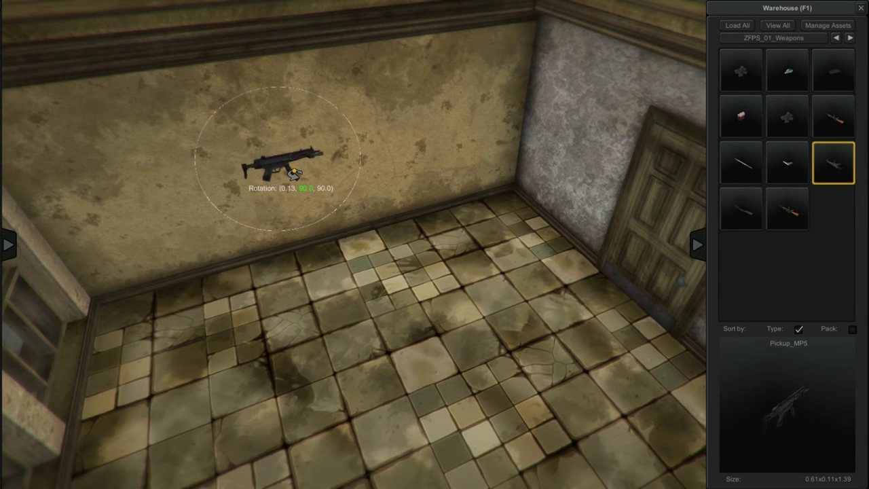
{"action": "left_click", "coordinate": [294, 174]}
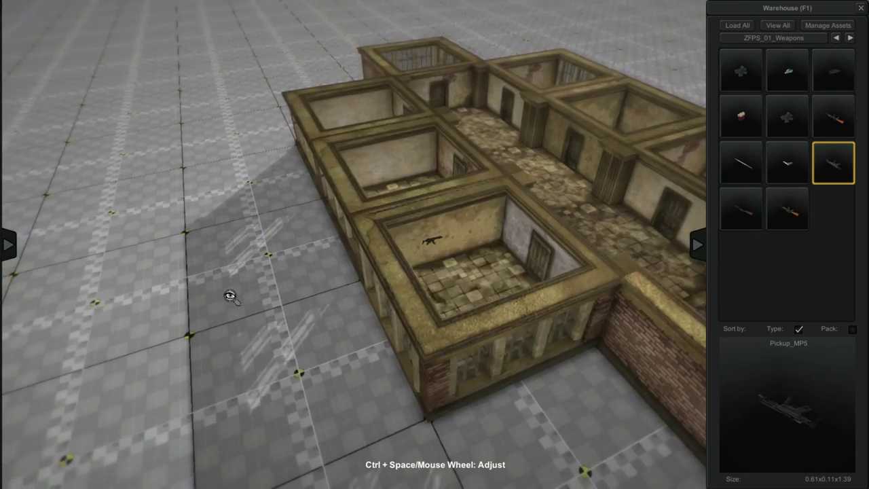
- Switch the asset category to ZFPS_01_Interactive_Assets, with the corridor in view from the entry end
{"action": "left_click_drag", "start_coordinate": [230, 296], "coordinate": [392, 194], "text": "alt"}
{"action": "middle_click_drag", "start_coordinate": [392, 193], "coordinate": [300, 219]}
{"action": "right_click_drag", "start_coordinate": [301, 219], "coordinate": [507, 225], "text": "alt"}
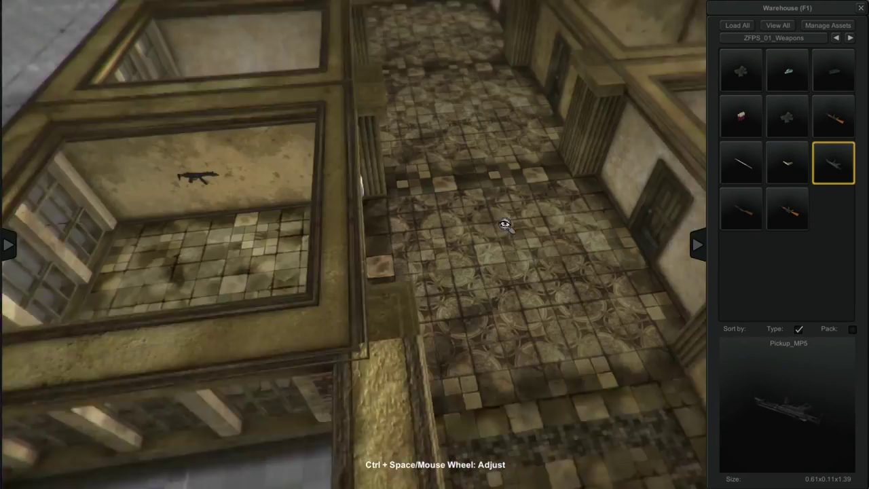
{"action": "left_click_drag", "start_coordinate": [506, 225], "coordinate": [301, 204], "text": "alt"}
{"action": "right_click_drag", "start_coordinate": [301, 204], "coordinate": [378, 292], "text": "alt"}
{"action": "left_click_drag", "start_coordinate": [379, 292], "coordinate": [326, 282], "text": "alt"}
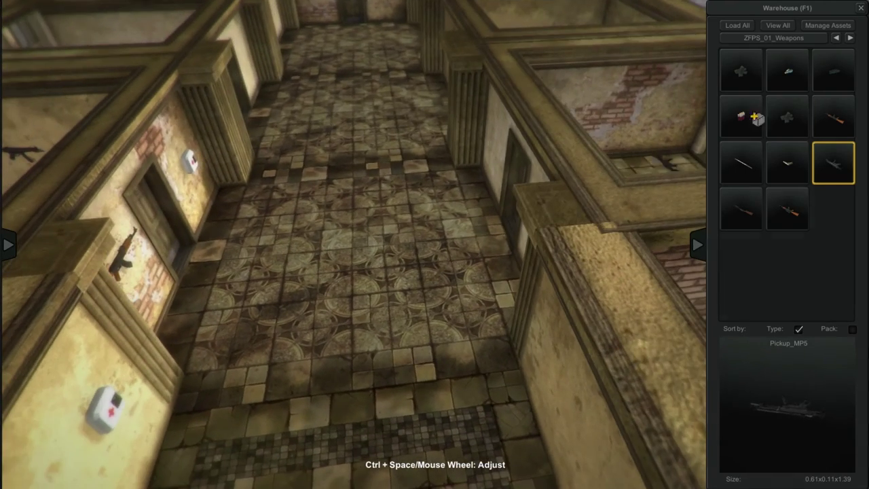
{"action": "left_click", "coordinate": [781, 38]}
{"action": "left_click", "coordinate": [774, 110]}
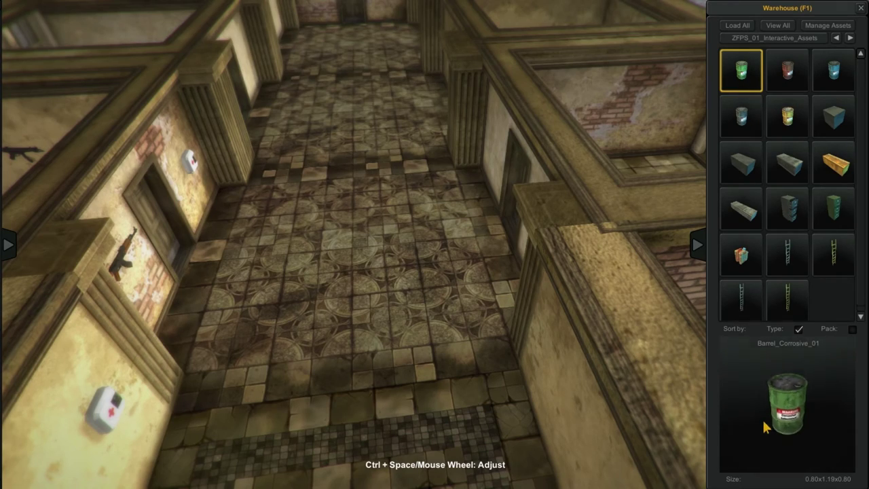
- Place Barrel_Corrosive_01 on the corridor floor below the health pack, between the exposed-brick room's door and the next pillar
{"action": "left_click_drag", "start_coordinate": [280, 254], "coordinate": [291, 289], "text": "alt"}
{"action": "middle_click_drag", "start_coordinate": [291, 289], "coordinate": [359, 314], "text": "alt"}
{"action": "left_click_drag", "start_coordinate": [359, 314], "coordinate": [326, 326], "text": "alt"}
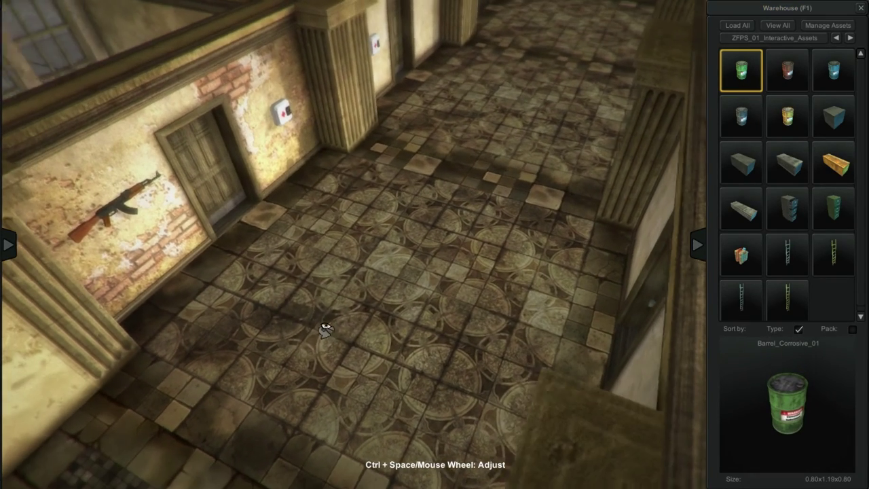
{"action": "left_click", "coordinate": [348, 188]}
- Place Barrel_Flammable_01 at the pillar past the middle door and Barrel_Radioactive_01 at the far corner pillar on the same side
{"action": "left_click_drag", "start_coordinate": [534, 210], "coordinate": [445, 255], "text": "alt"}
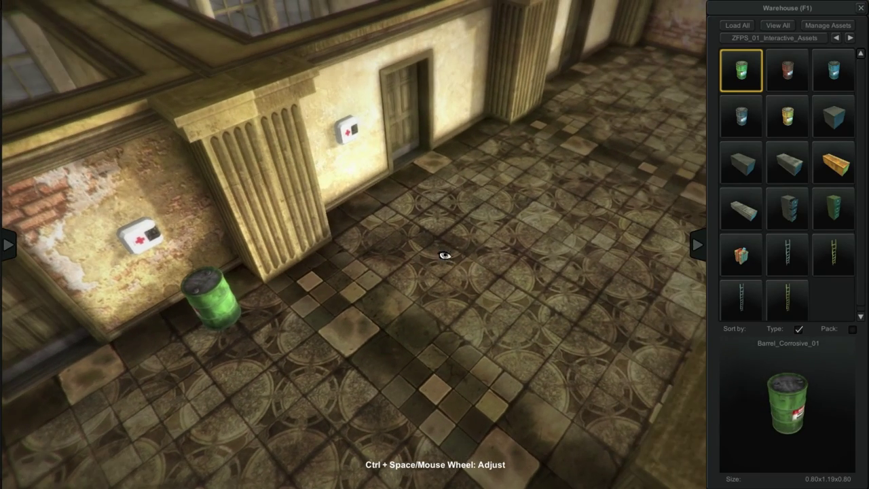
{"action": "left_click", "coordinate": [796, 78]}
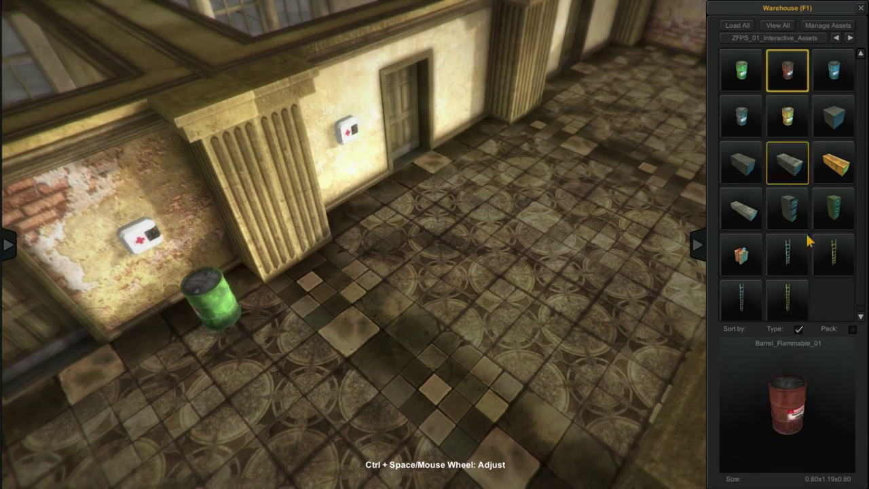
{"action": "left_click", "coordinate": [502, 155]}
{"action": "right_click_drag", "start_coordinate": [511, 166], "coordinate": [408, 354]}
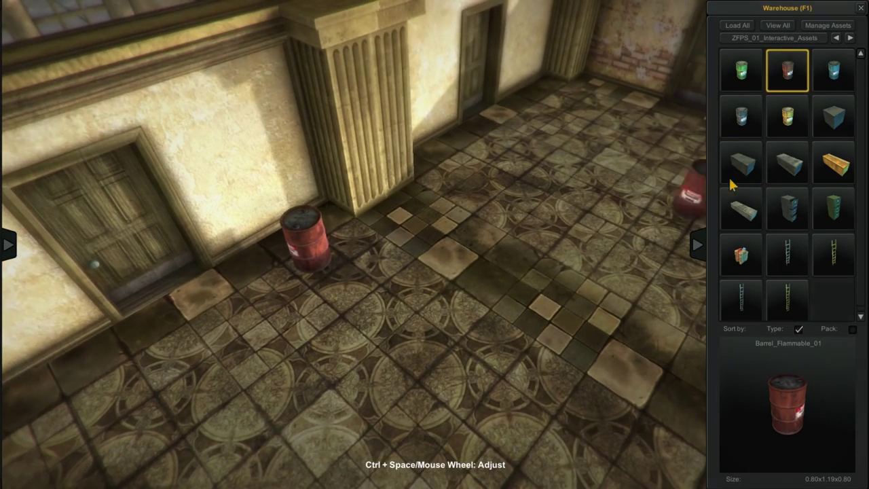
{"action": "left_click", "coordinate": [786, 121]}
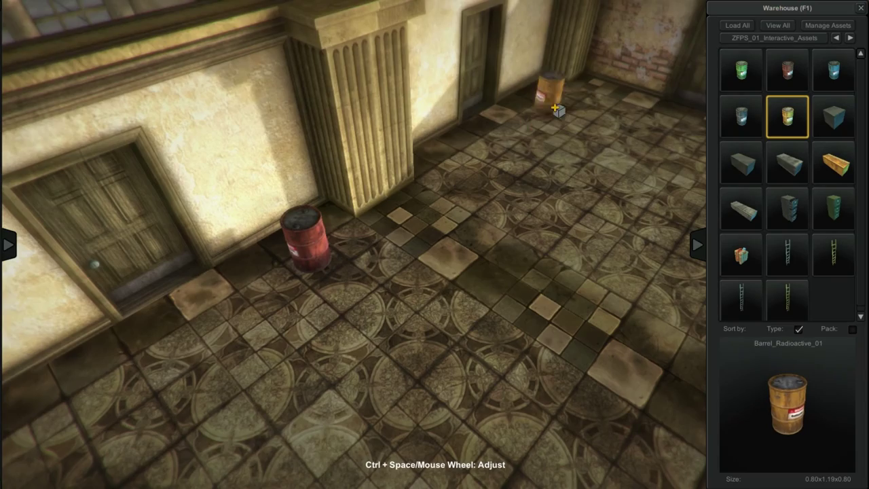
{"action": "left_click", "coordinate": [557, 102]}
- Place Barrel_Poisonous_02 in the opposite far corner of the corridor and Barrel_Poisonous_01 at the pillar across from the red barrel
{"action": "right_click_drag", "start_coordinate": [558, 106], "coordinate": [481, 333]}
{"action": "left_click", "coordinate": [747, 119]}
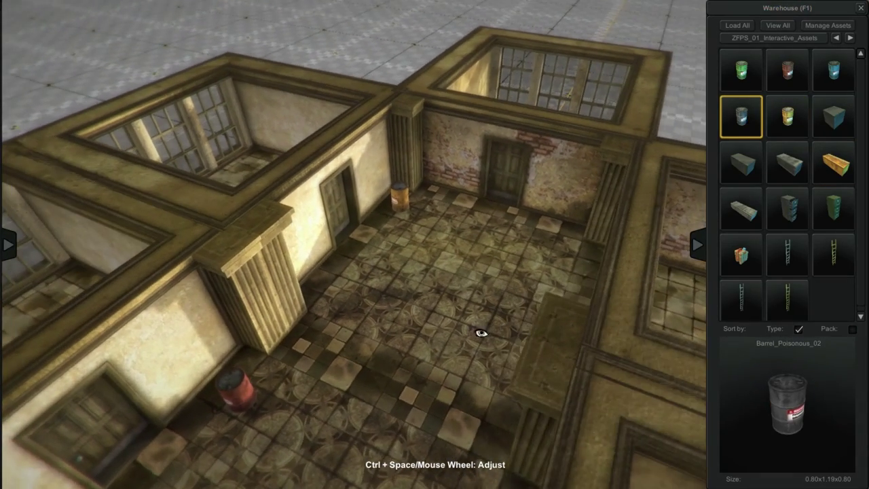
{"action": "right_click_drag", "start_coordinate": [418, 288], "coordinate": [529, 250]}
{"action": "scroll", "coordinate": [553, 216], "scroll_direction": "up", "scroll_amount": 10}
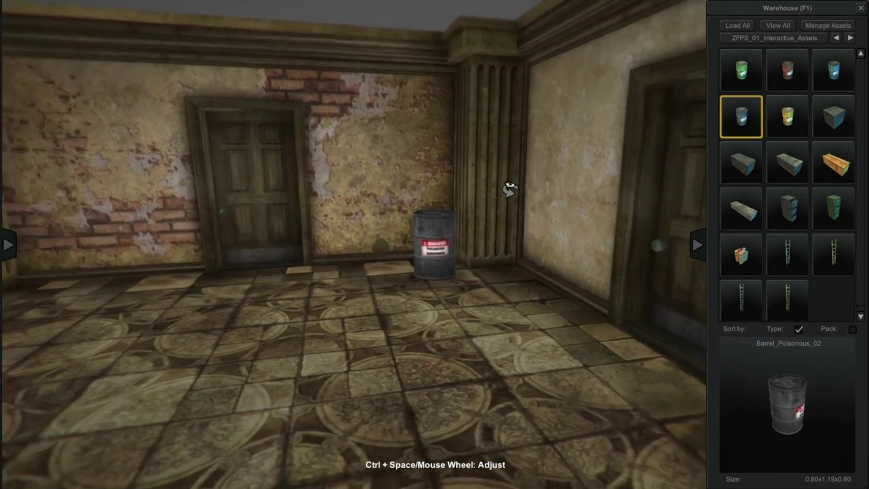
{"action": "right_click_drag", "start_coordinate": [509, 189], "coordinate": [522, 195]}
{"action": "left_click", "coordinate": [820, 78]}
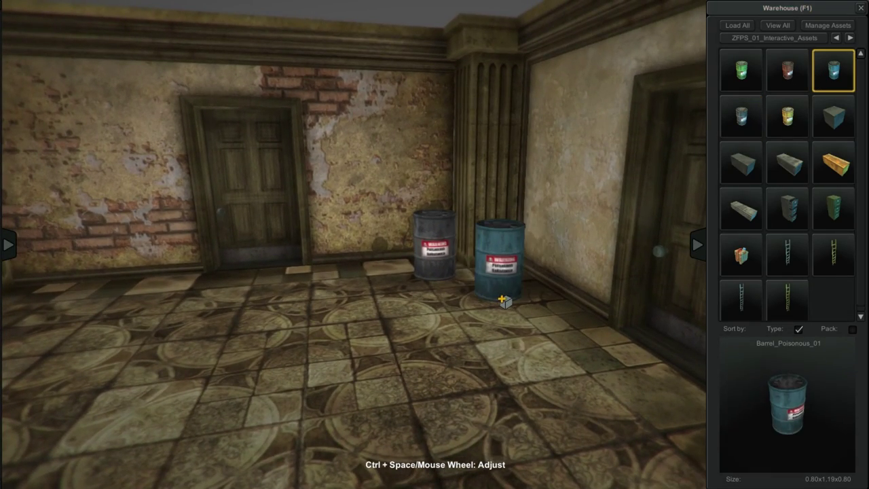
{"action": "scroll", "coordinate": [557, 365], "scroll_direction": "down", "scroll_amount": 6}
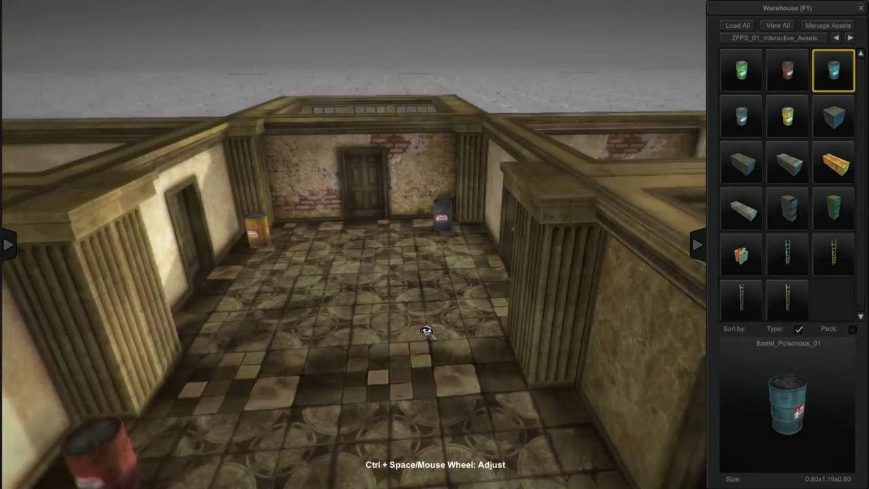
{"action": "right_click_drag", "start_coordinate": [427, 330], "coordinate": [578, 369]}
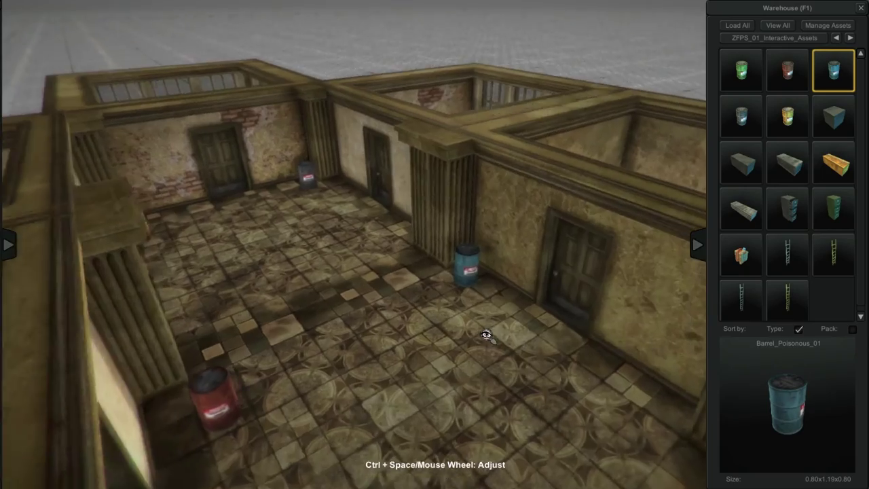
{"action": "right_click_drag", "start_coordinate": [486, 335], "coordinate": [468, 364]}
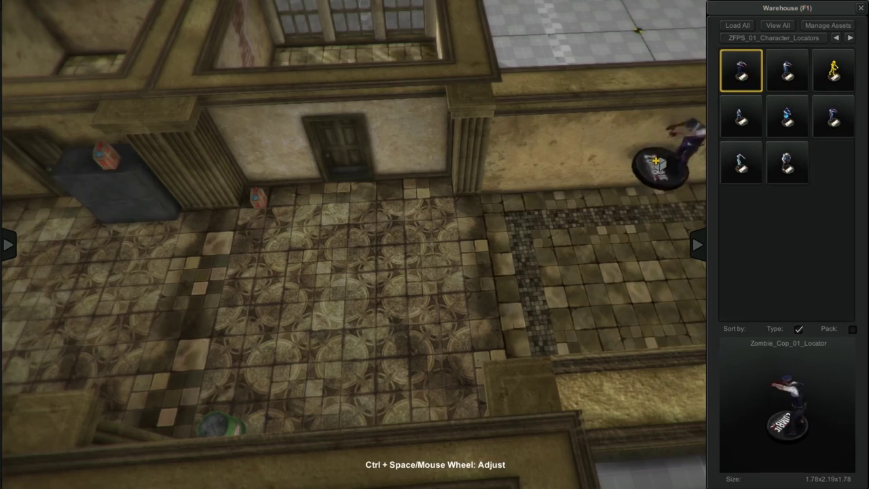
- Place Zombie_Cop_01_Locator mid-corridor, just past the green barrel's pillar, facing the entry hall
{"action": "left_click_drag", "start_coordinate": [306, 343], "coordinate": [83, 312], "text": "alt"}
{"action": "middle_click_drag", "start_coordinate": [408, 183], "coordinate": [483, 260], "text": "alt"}
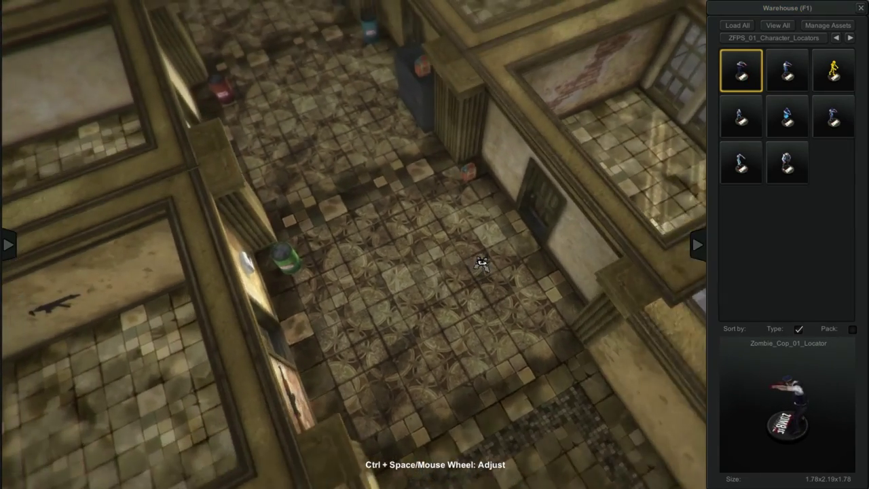
{"action": "right_click_drag", "start_coordinate": [483, 260], "coordinate": [462, 216], "text": "alt"}
{"action": "left_click_drag", "start_coordinate": [462, 216], "coordinate": [377, 223], "text": "alt"}
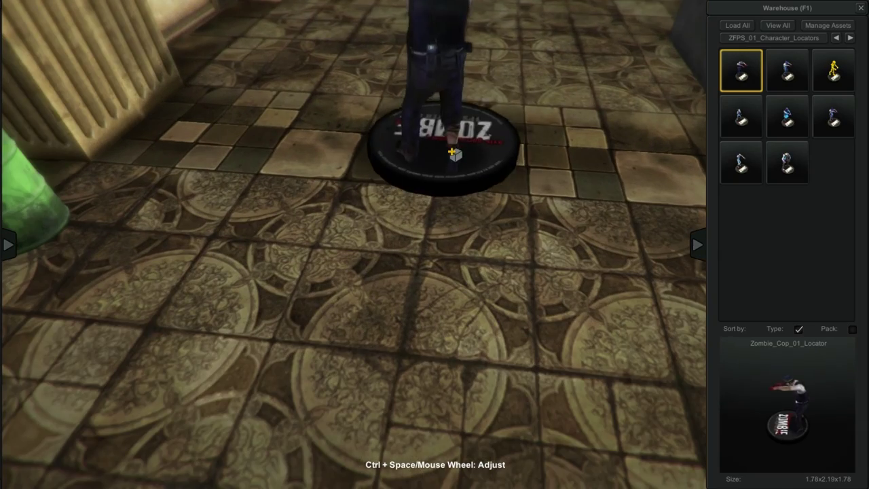
{"action": "mouse_move", "coordinate": [458, 177]}
{"action": "right_mouse_down", "text": "alt"}
{"action": "mouse_move", "coordinate": [378, 219]}
{"action": "mouse_move", "coordinate": [458, 175]}
{"action": "right_mouse_up", "text": "alt"}
{"action": "left_click", "coordinate": [454, 151]}
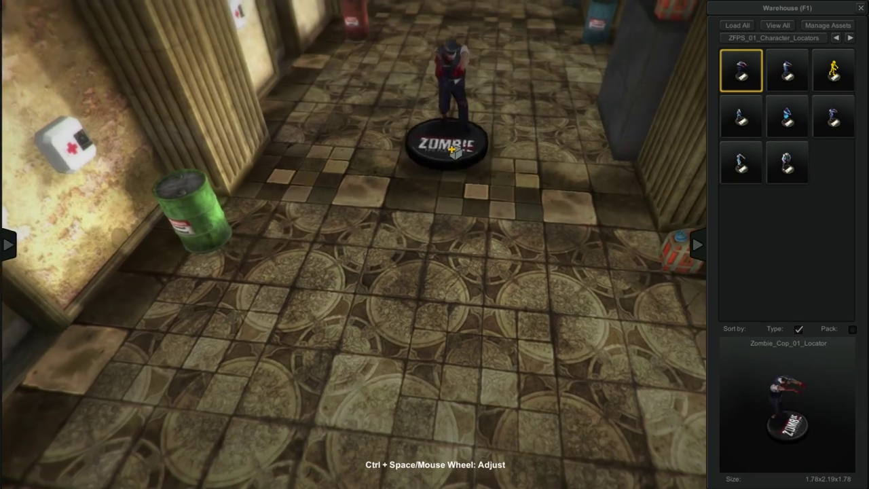
- Inspect the zombie cop's position and the surrounding corridor props from eye level and from above
{"action": "middle_click_drag", "start_coordinate": [454, 151], "coordinate": [449, 235], "text": "alt"}
{"action": "right_click_drag", "start_coordinate": [449, 235], "coordinate": [496, 287], "text": "alt"}
{"action": "left_click_drag", "start_coordinate": [496, 287], "coordinate": [512, 221], "text": "alt"}
{"action": "right_click_drag", "start_coordinate": [512, 222], "coordinate": [530, 262], "text": "alt"}
{"action": "left_click_drag", "start_coordinate": [530, 262], "coordinate": [552, 188], "text": "alt"}
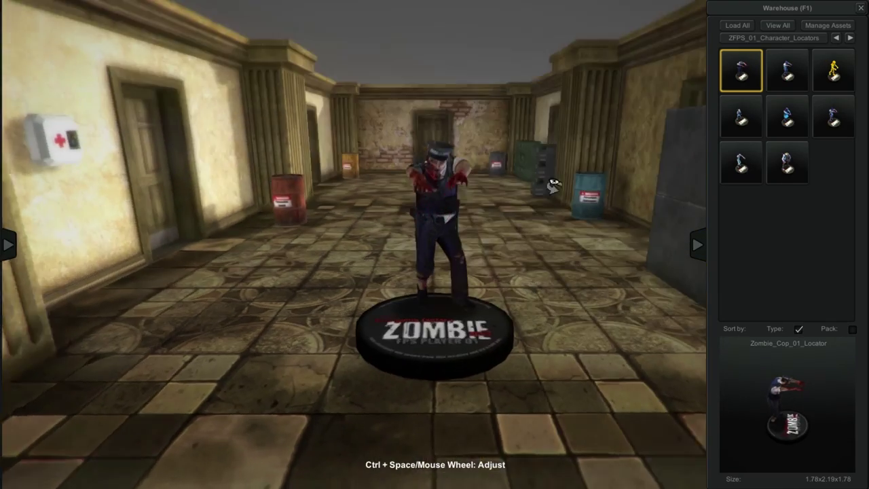
{"action": "right_click_drag", "start_coordinate": [553, 188], "coordinate": [501, 292], "text": "alt"}
{"action": "left_click_drag", "start_coordinate": [501, 291], "coordinate": [581, 372], "text": "alt"}
{"action": "scroll", "coordinate": [517, 360], "scroll_direction": "down", "scroll_amount": 6}
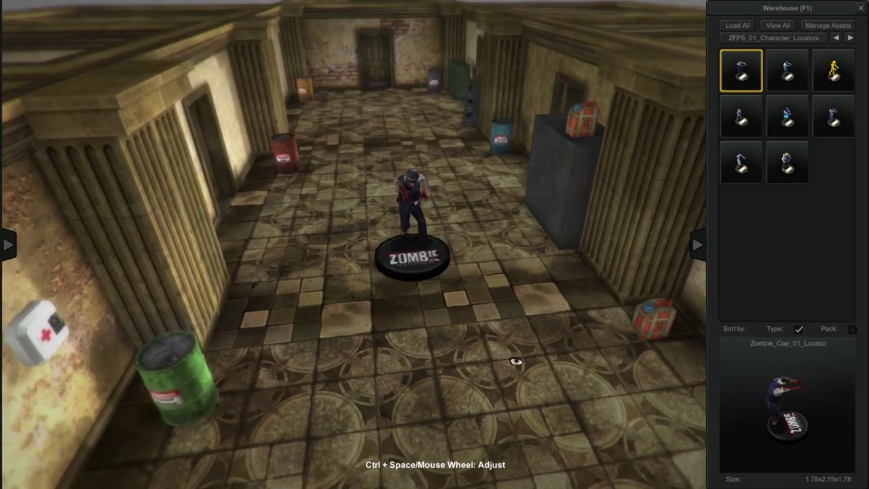
{"action": "right_click_drag", "start_coordinate": [466, 396], "coordinate": [549, 340]}
{"action": "scroll", "coordinate": [443, 320], "scroll_direction": "up", "scroll_amount": 5}
{"action": "right_click_drag", "start_coordinate": [444, 321], "coordinate": [477, 298], "text": "alt"}
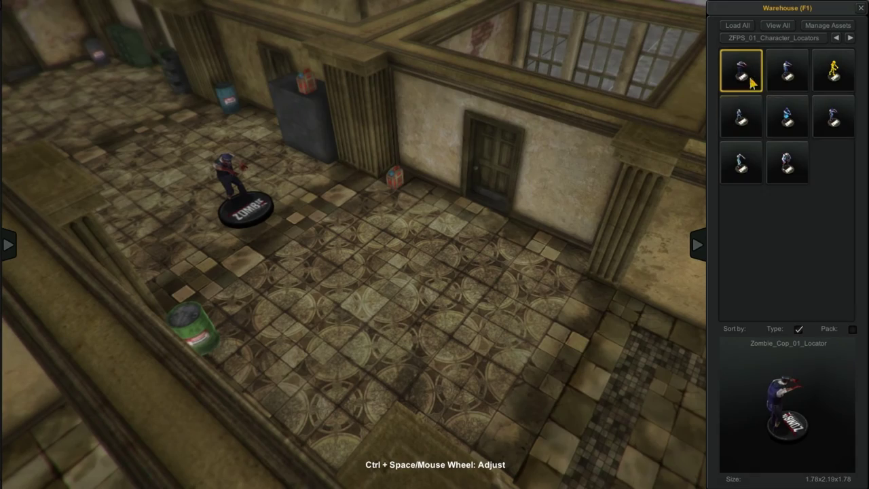
{"action": "left_click", "coordinate": [797, 39]}
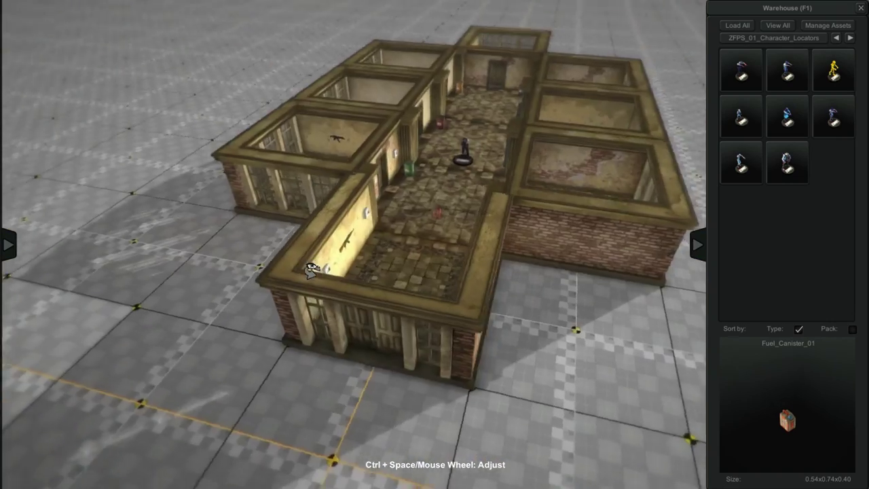
- Start saving the level as Scene_01 and capture an elevated picture of the whole building seen from the entry end
{"action": "right_click_drag", "start_coordinate": [311, 269], "coordinate": [415, 283]}
{"action": "key", "text": "space"}
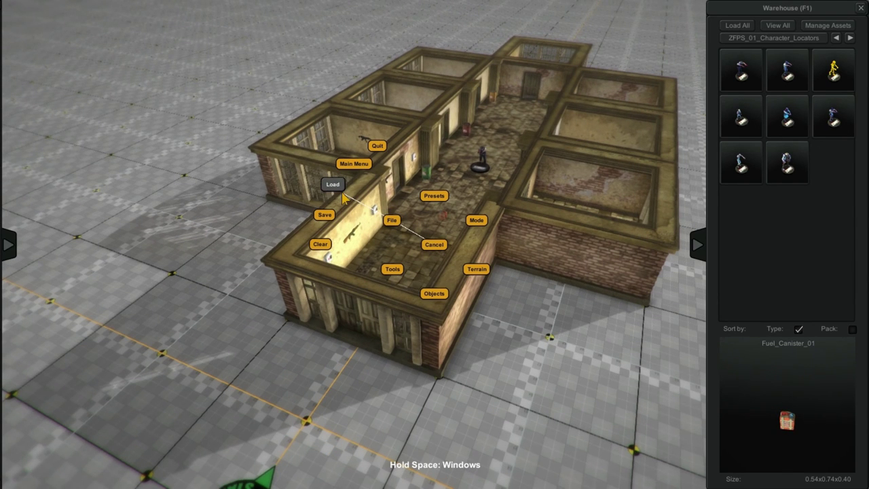
{"action": "left_click", "coordinate": [326, 215]}
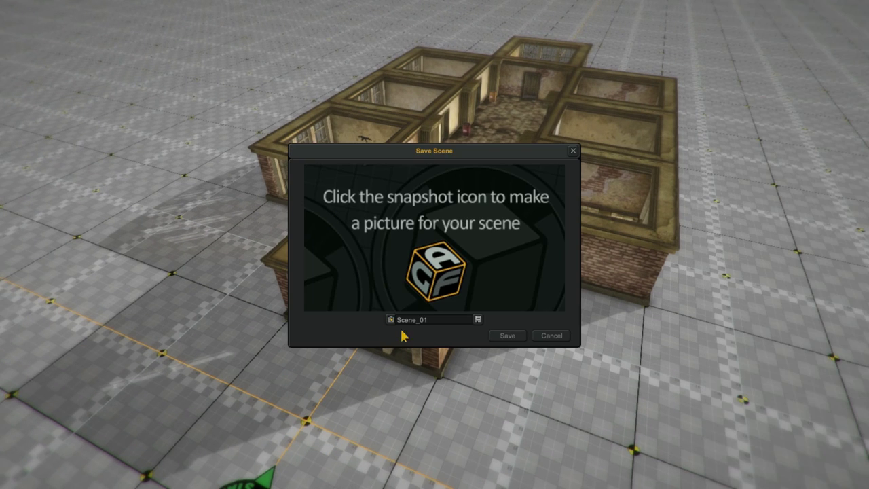
{"action": "left_click", "coordinate": [391, 320]}
{"action": "scroll", "coordinate": [588, 247], "scroll_direction": "up", "scroll_amount": 5}
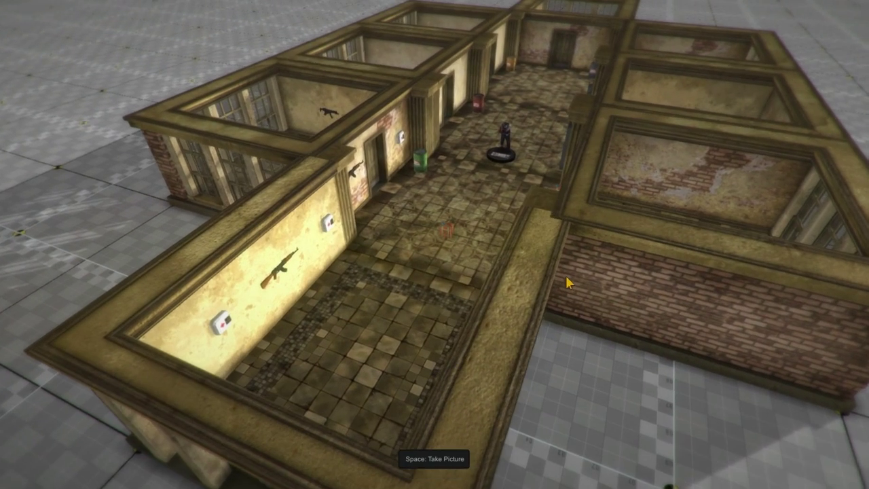
{"action": "scroll", "coordinate": [569, 284], "scroll_direction": "down", "scroll_amount": 3}
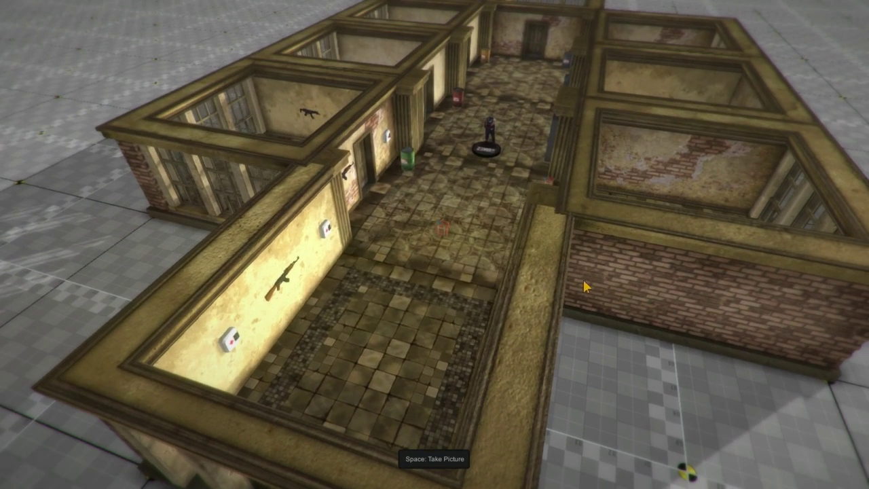
{"action": "key", "text": "space"}
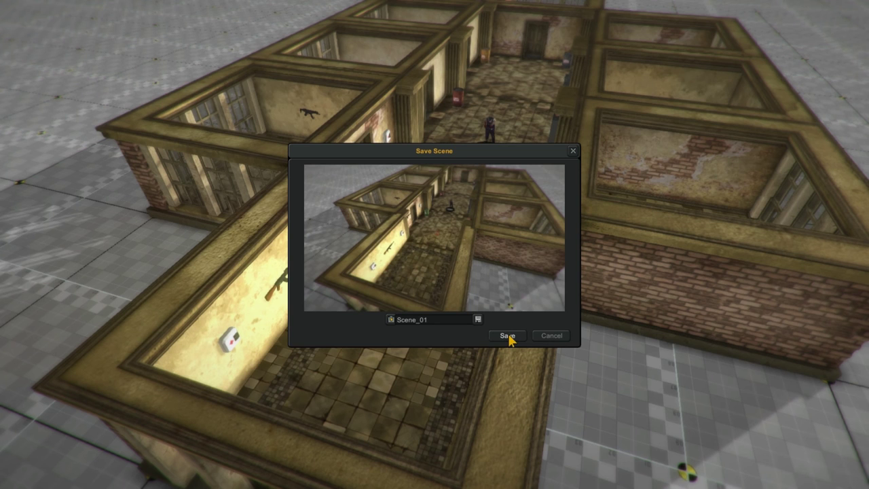